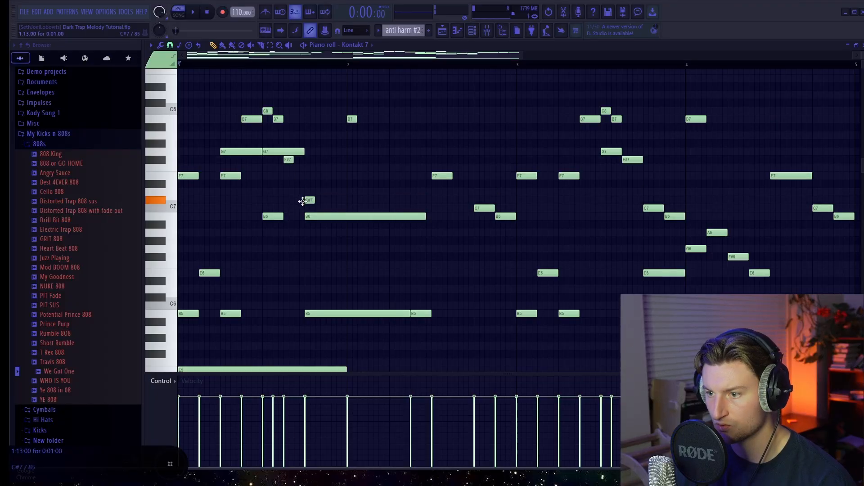
Step: Start the long B6 note at the end of bar 1 after the C7 note, and play back the pattern
{"action": "key", "text": "space"}
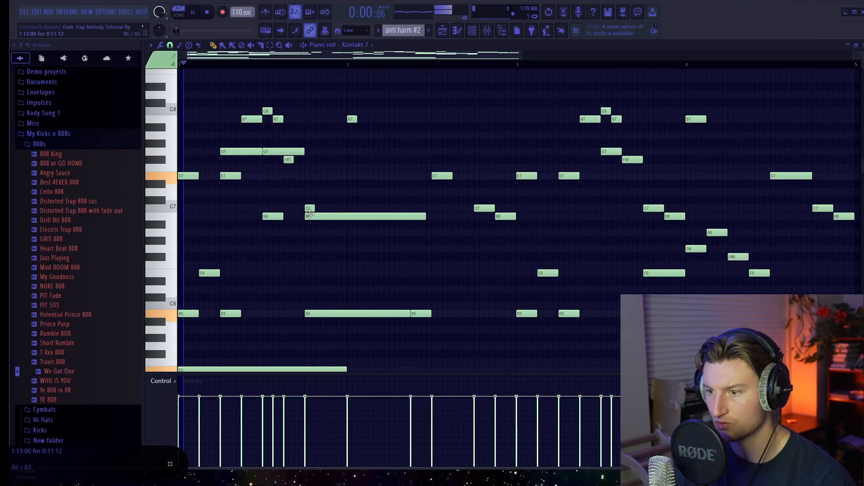
{"action": "left_click_drag", "start_coordinate": [318, 216], "coordinate": [339, 219]}
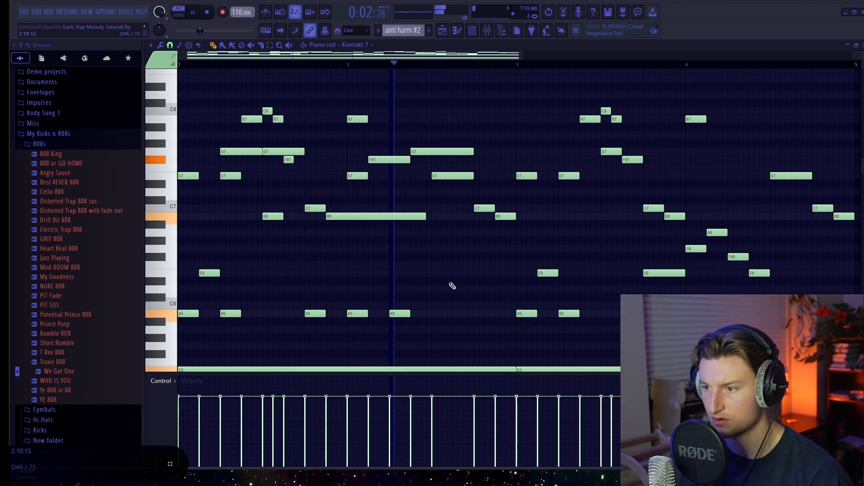
{"action": "key", "text": "space"}
{"action": "scroll", "coordinate": [550, 295], "scroll_direction": "up", "scroll_amount": 1}
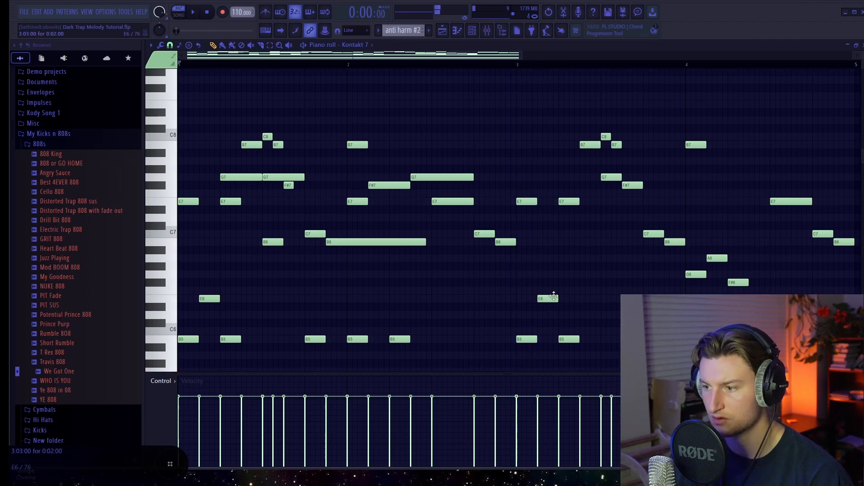
{"action": "key", "text": "space"}
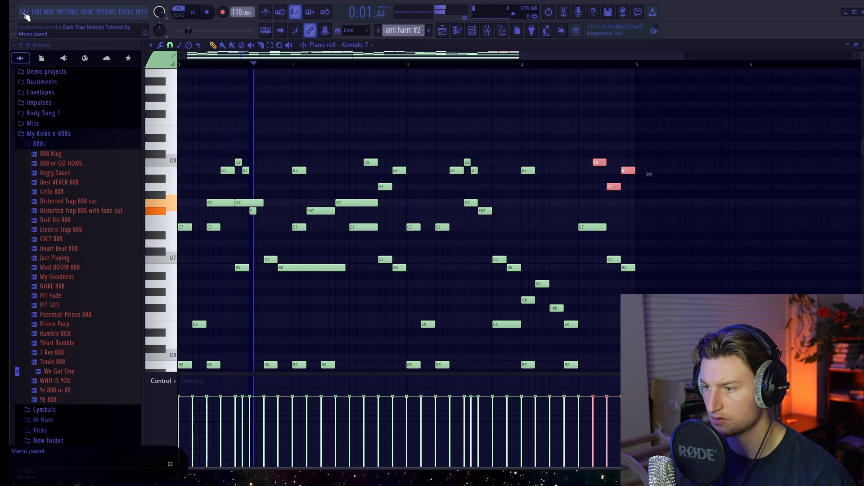
Step: Save the project and clear the selection of the copied high notes at the end of bar 4
{"action": "left_click", "coordinate": [25, 13]}
{"action": "left_click", "coordinate": [35, 57]}
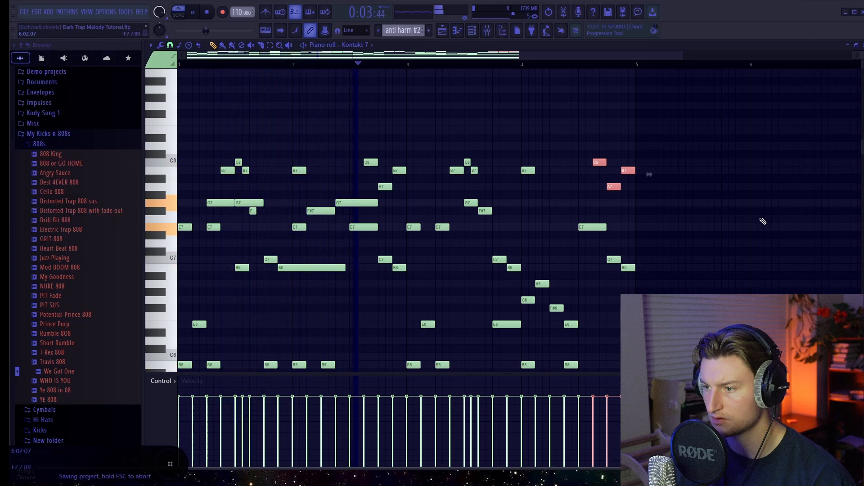
{"action": "left_click", "coordinate": [761, 220], "text": "ctrl"}
Step: Delete the A7 notes near the ends of bars 2 and 4
{"action": "scroll", "coordinate": [736, 233], "scroll_direction": "down", "scroll_amount": 1}
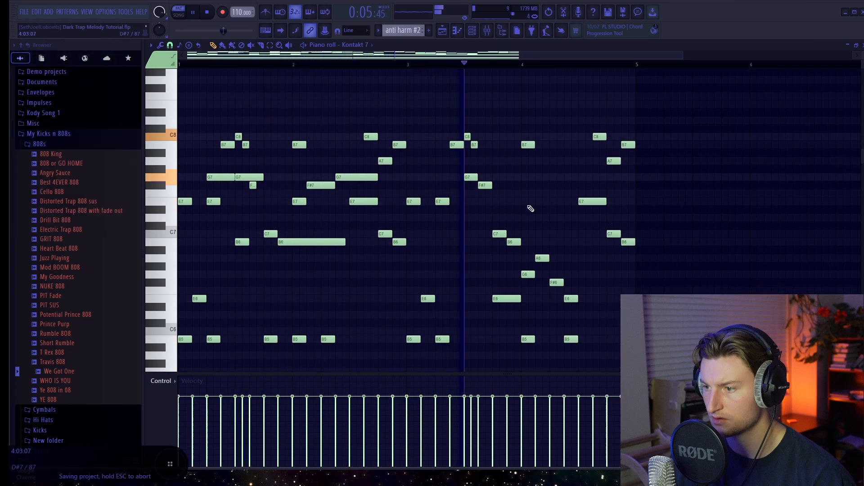
{"action": "right_click", "coordinate": [386, 161]}
{"action": "right_click", "coordinate": [611, 161]}
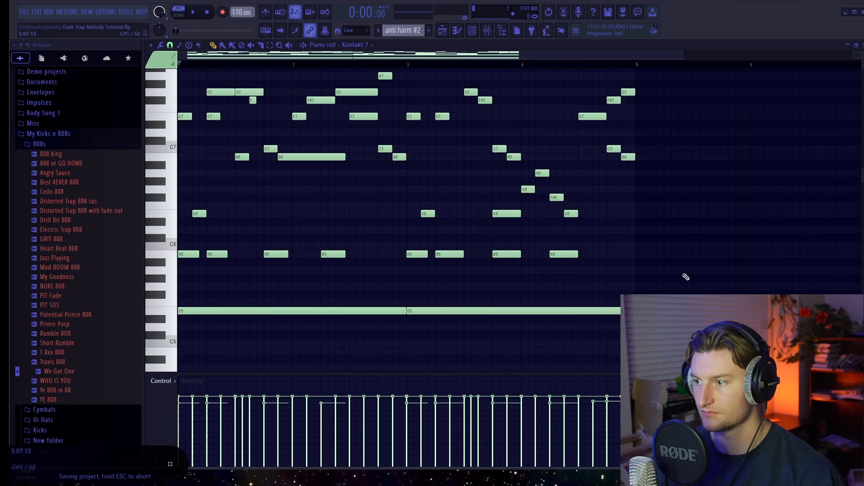
{"action": "scroll", "coordinate": [685, 276], "scroll_direction": "up", "scroll_amount": 3}
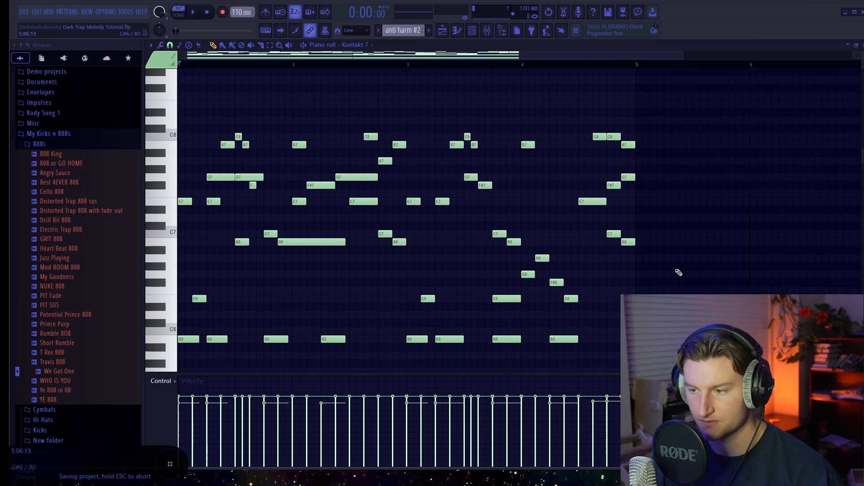
Step: Play the anti harm #2 pattern from the start, stop it, and save the project
{"action": "key", "text": "space"}
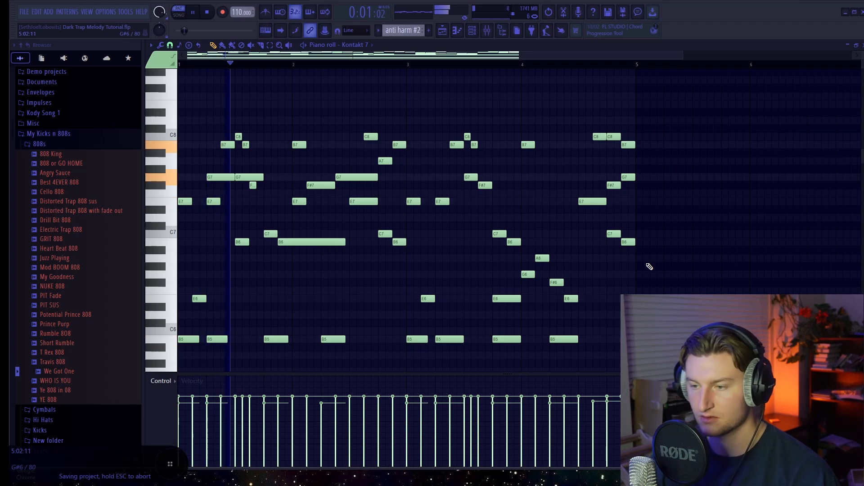
{"action": "scroll", "coordinate": [726, 242], "scroll_direction": "down", "scroll_amount": 1}
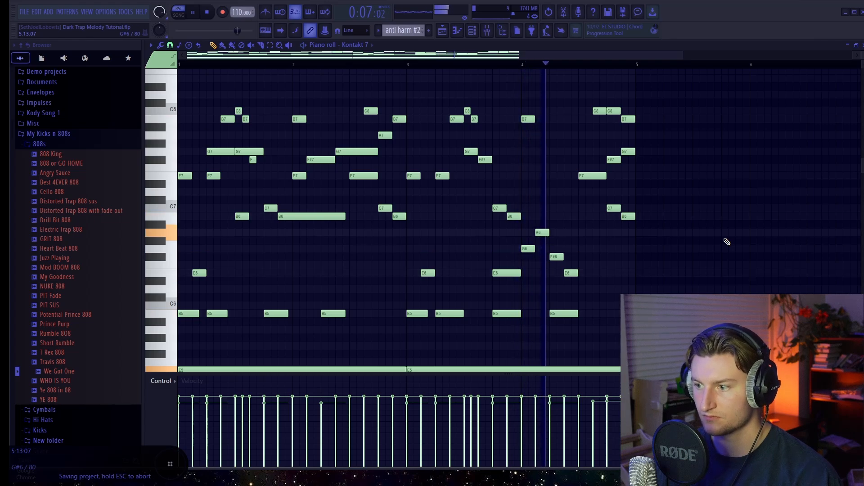
{"action": "key", "text": "space"}
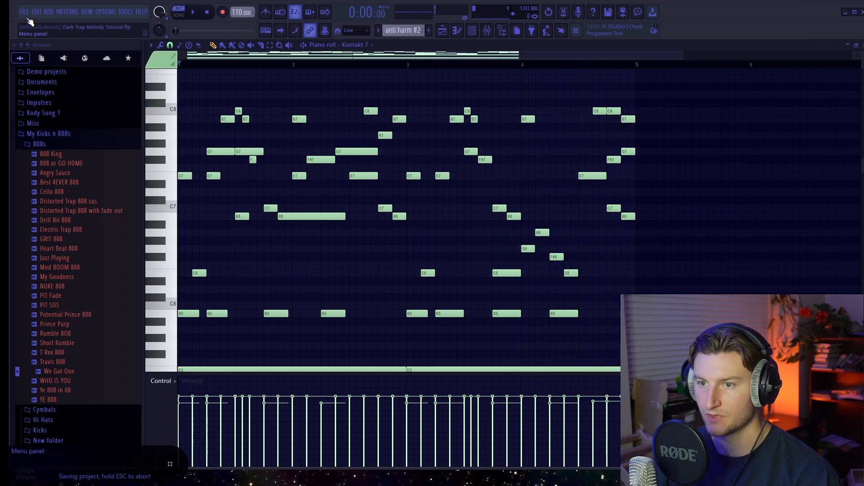
{"action": "left_click", "coordinate": [24, 12]}
{"action": "left_click", "coordinate": [31, 55]}
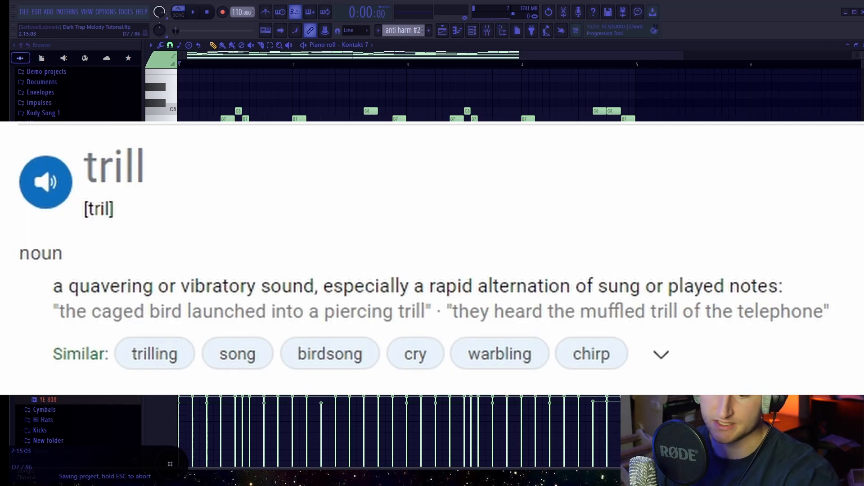
Step: Complete the low trill during playback by adding alternating B3 and C4 notes from late bar 3 to the end of bar 4
{"action": "key", "text": "space"}
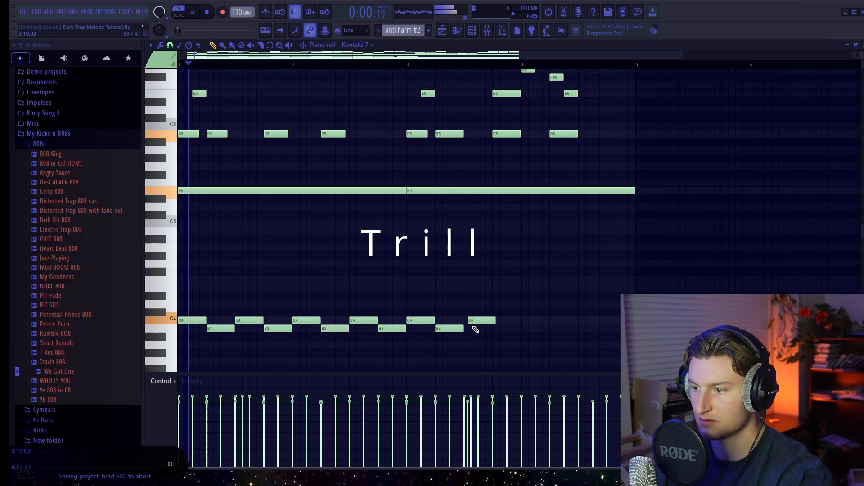
{"action": "left_click", "coordinate": [499, 328]}
{"action": "left_click", "coordinate": [524, 320]}
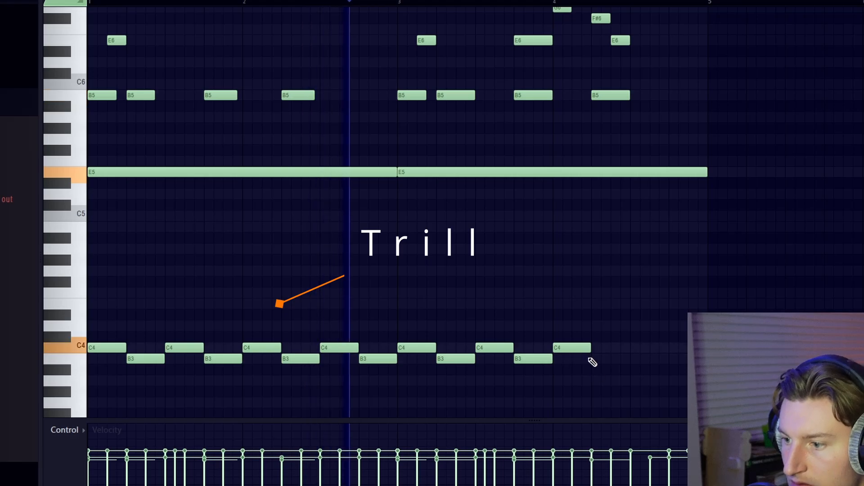
{"action": "left_click", "coordinate": [596, 359]}
{"action": "left_click", "coordinate": [636, 348]}
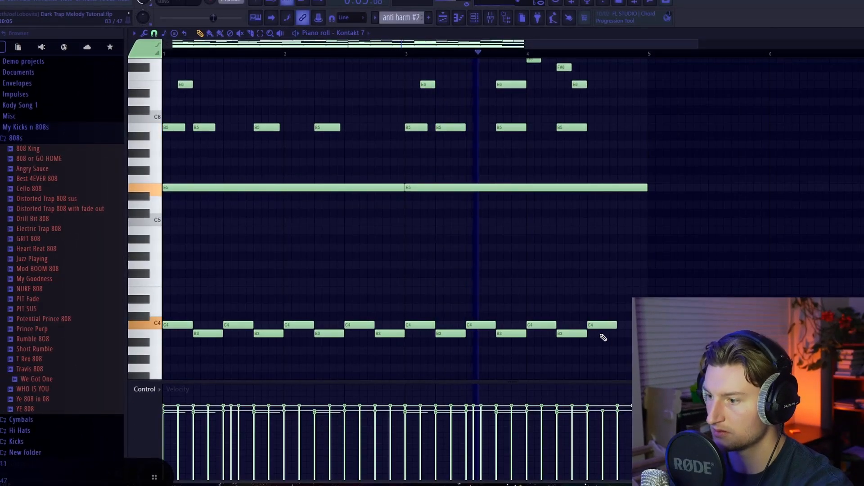
{"action": "left_click", "coordinate": [619, 336]}
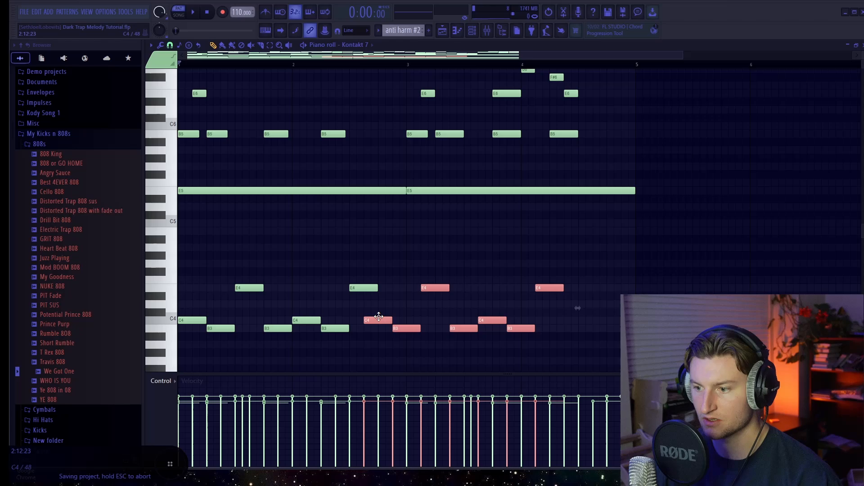
Step: Undo the last change to the low phrase in bars 3 and 4, and play the pattern
{"action": "left_click_drag", "start_coordinate": [392, 322], "coordinate": [417, 317]}
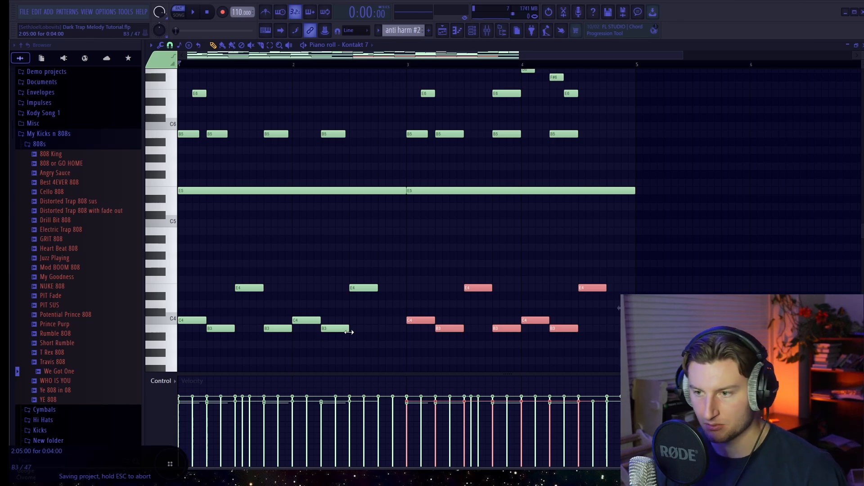
{"action": "key", "text": "ctrl+z"}
{"action": "key", "text": "space"}
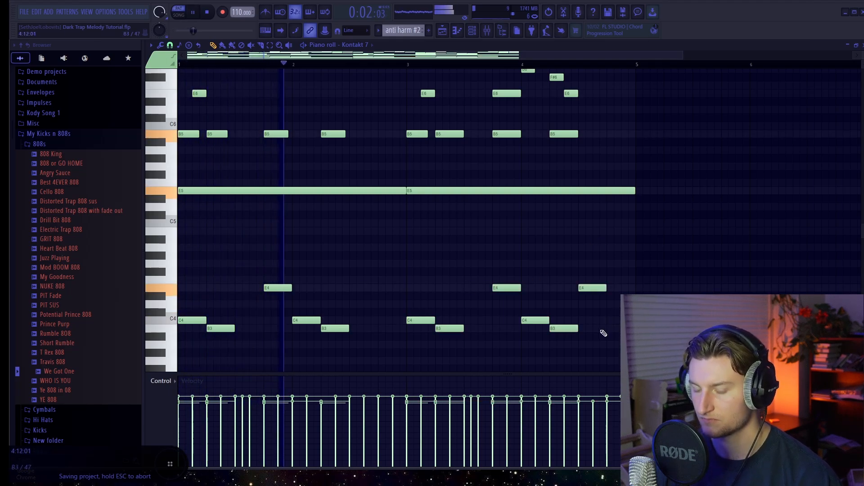
Step: Lengthen the B3 note in bar 3 until it meets the following E4 note, and stop playback
{"action": "left_click_drag", "start_coordinate": [623, 362], "coordinate": [177, 280]}
{"action": "left_click", "coordinate": [505, 355]}
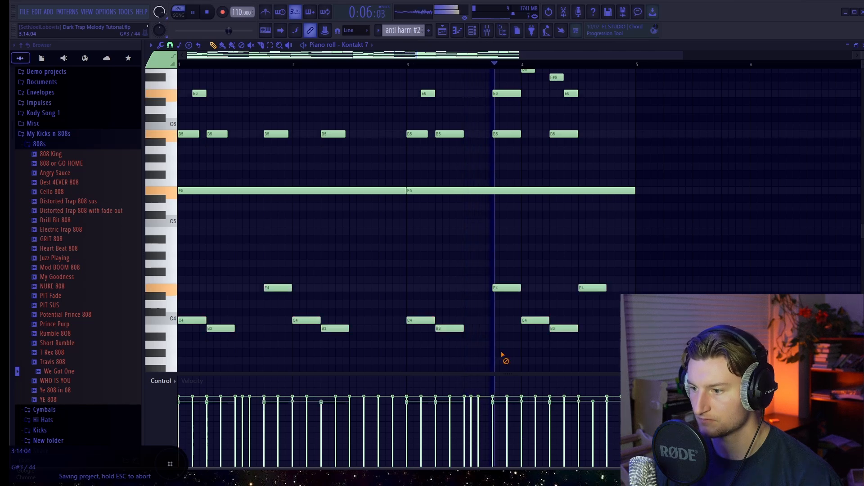
{"action": "left_click_drag", "start_coordinate": [464, 329], "coordinate": [492, 332]}
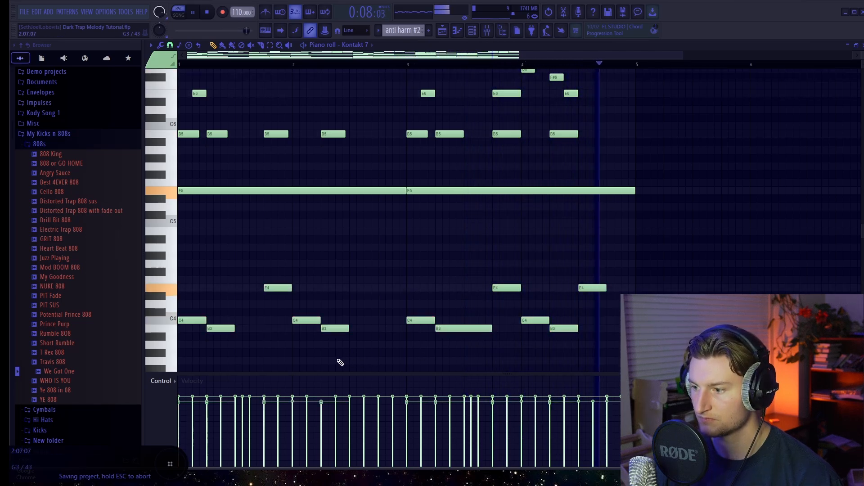
{"action": "key", "text": "space"}
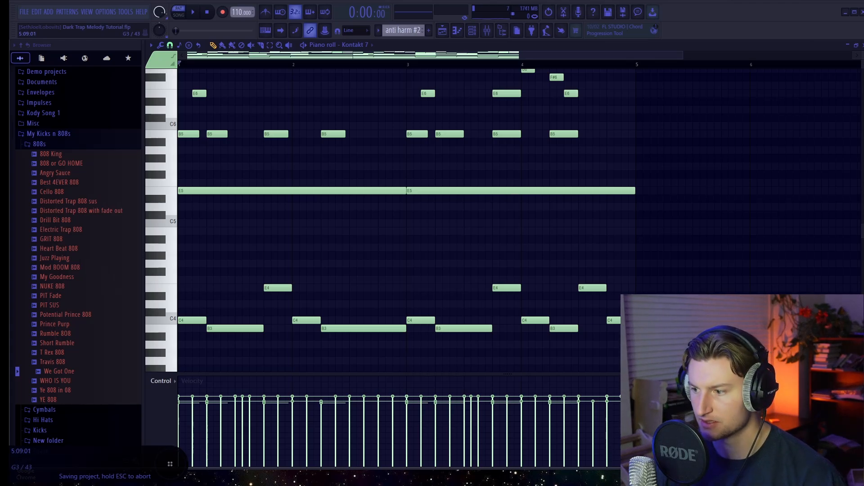
Step: Lower the velocity of the C4, B3 and E4 notes and delete the C4 note at the start of bar 2
{"action": "left_click_drag", "start_coordinate": [693, 292], "coordinate": [161, 345]}
{"action": "key", "text": "space"}
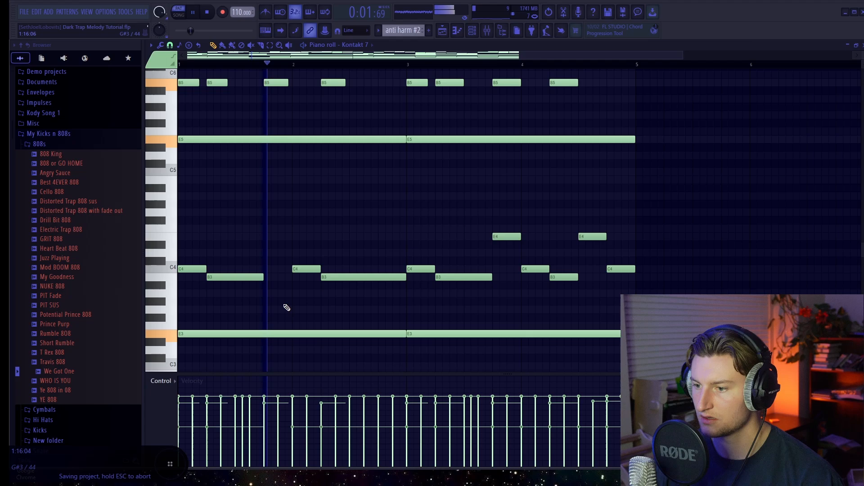
{"action": "right_click", "coordinate": [308, 269]}
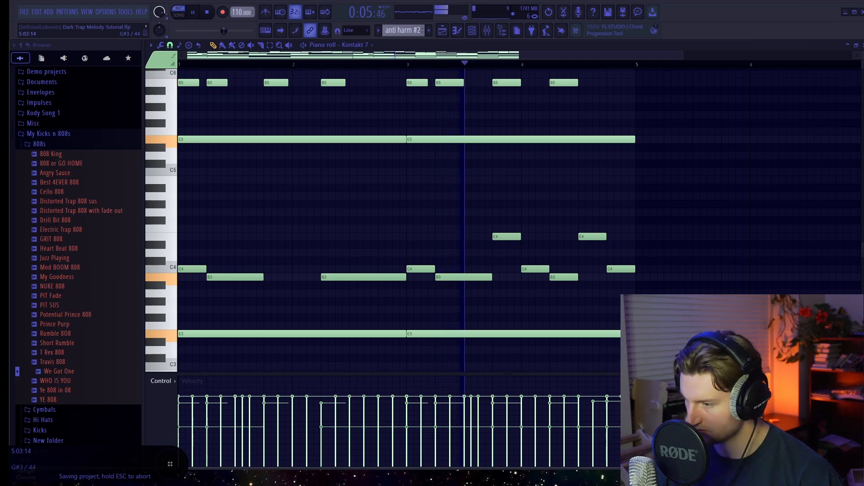
Step: Raise the velocity of all the C4, B3 and E4 notes in the low phrase to about 53%
{"action": "left_click_drag", "start_coordinate": [656, 305], "coordinate": [187, 235]}
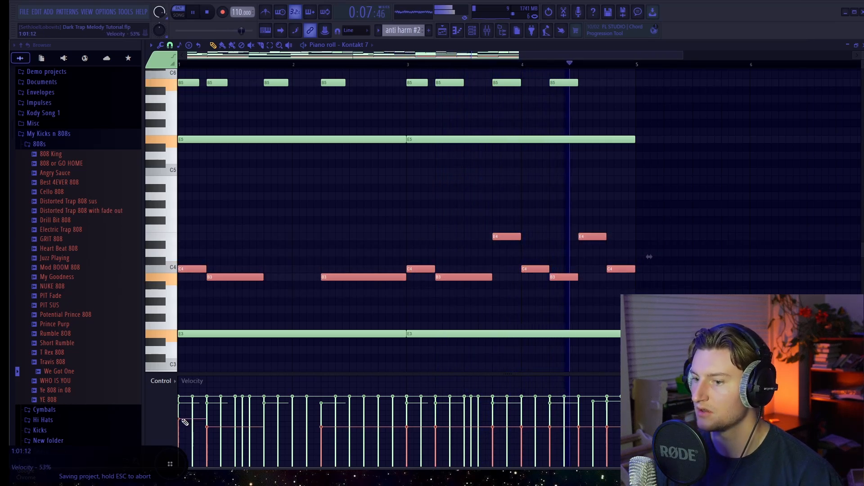
{"action": "scroll", "coordinate": [189, 423], "scroll_direction": "up", "scroll_amount": 3}
{"action": "left_click", "coordinate": [726, 273], "text": "ctrl"}
{"action": "scroll", "coordinate": [724, 275], "scroll_direction": "up", "scroll_amount": 3}
{"action": "scroll", "coordinate": [723, 275], "scroll_direction": "up", "scroll_amount": 5}
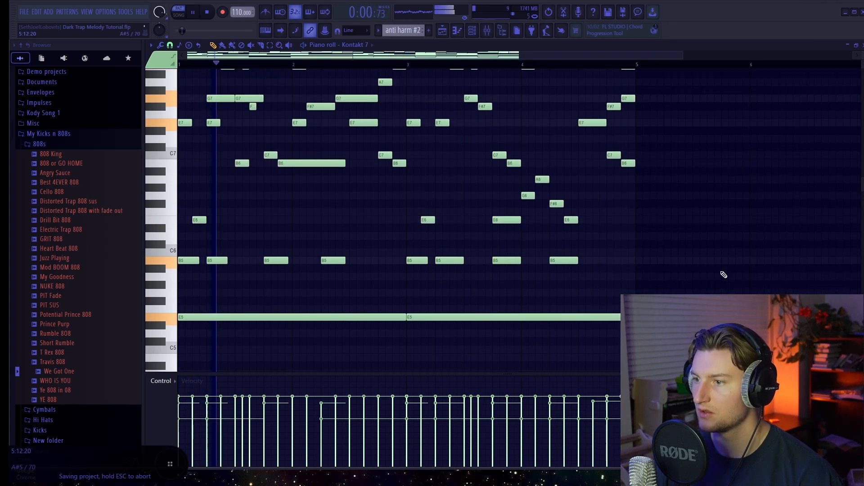
Step: Save the project, stop playback, and save again
{"action": "left_click", "coordinate": [23, 13]}
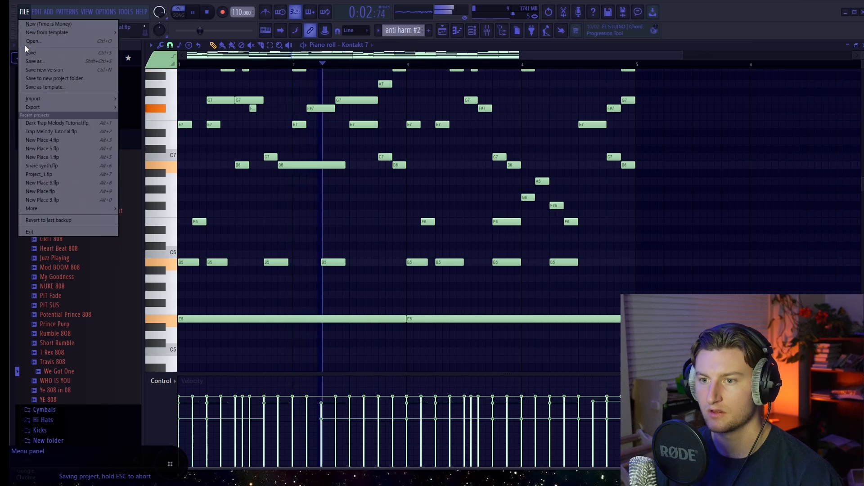
{"action": "left_click", "coordinate": [27, 53]}
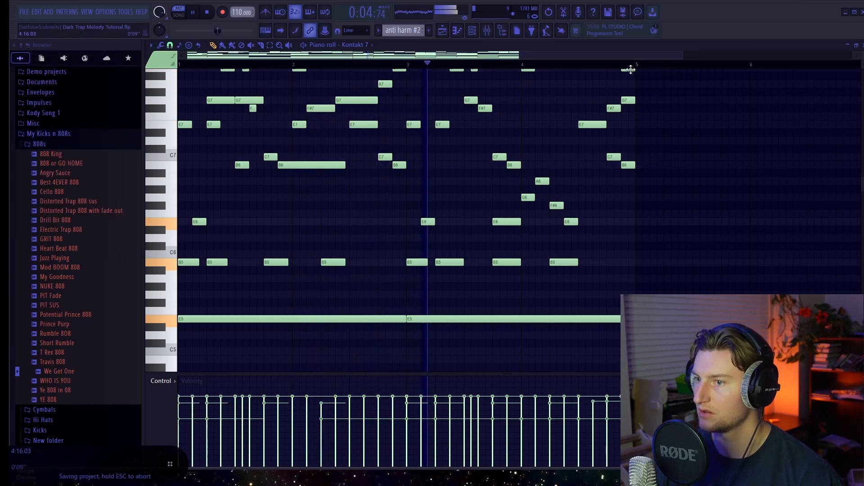
{"action": "key", "text": "space"}
{"action": "scroll", "coordinate": [529, 200], "scroll_direction": "up", "scroll_amount": 2}
{"action": "left_click", "coordinate": [23, 13]}
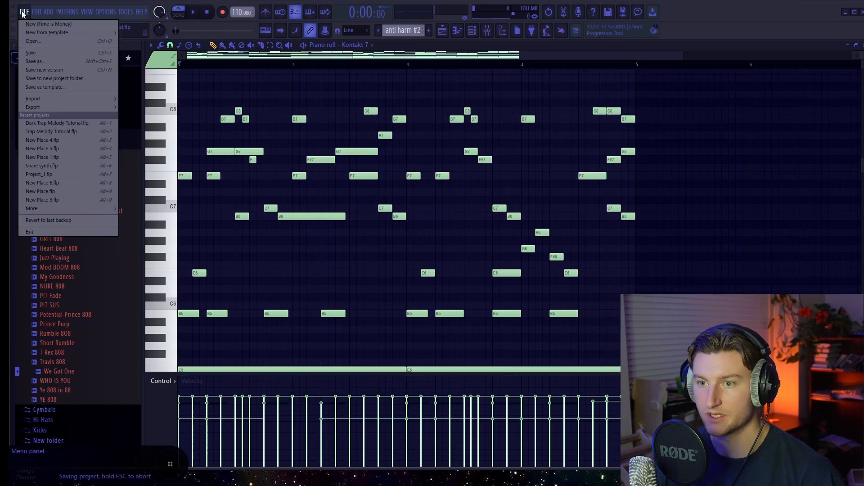
{"action": "left_click", "coordinate": [32, 55]}
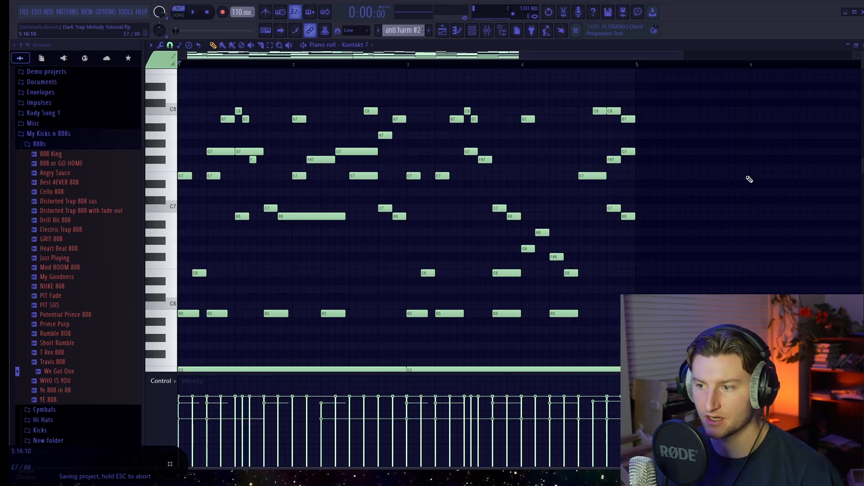
Step: Review the anti harm #2 pattern from its low sustained notes up to the high melody, then open the playlist
{"action": "scroll", "coordinate": [748, 180], "scroll_direction": "down", "scroll_amount": 10}
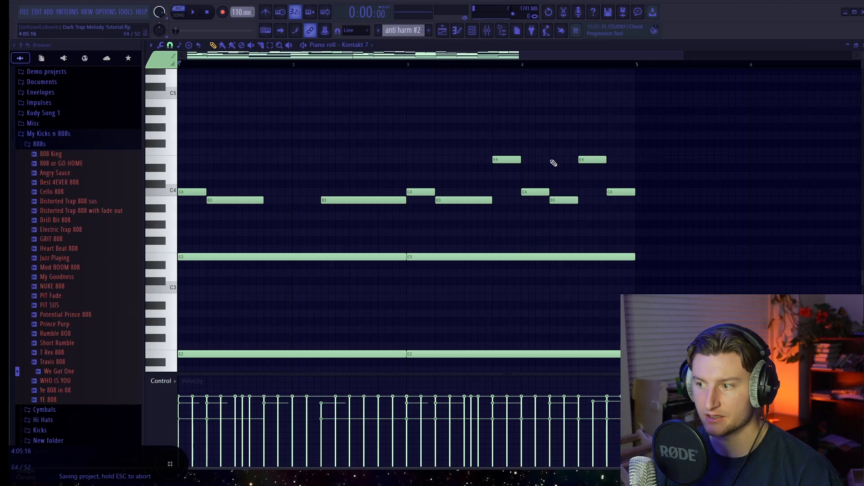
{"action": "scroll", "coordinate": [509, 189], "scroll_direction": "down", "scroll_amount": 2}
{"action": "scroll", "coordinate": [522, 185], "scroll_direction": "up", "scroll_amount": 12}
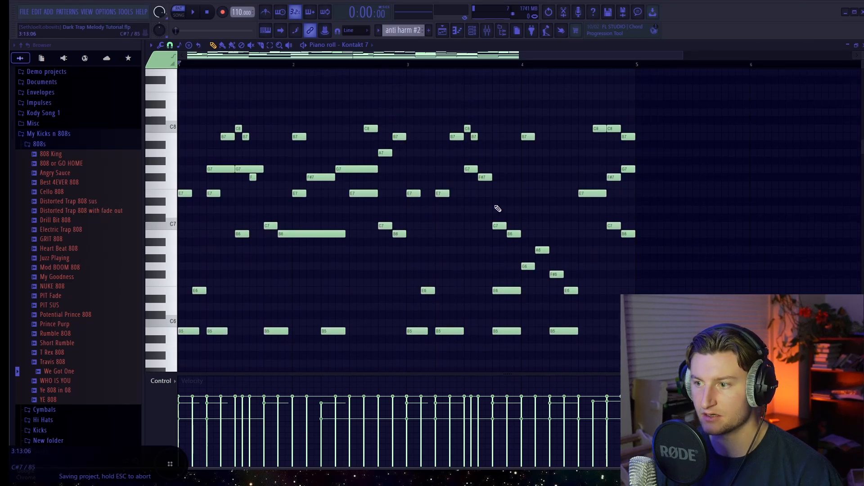
{"action": "scroll", "coordinate": [495, 205], "scroll_direction": "down", "scroll_amount": 2}
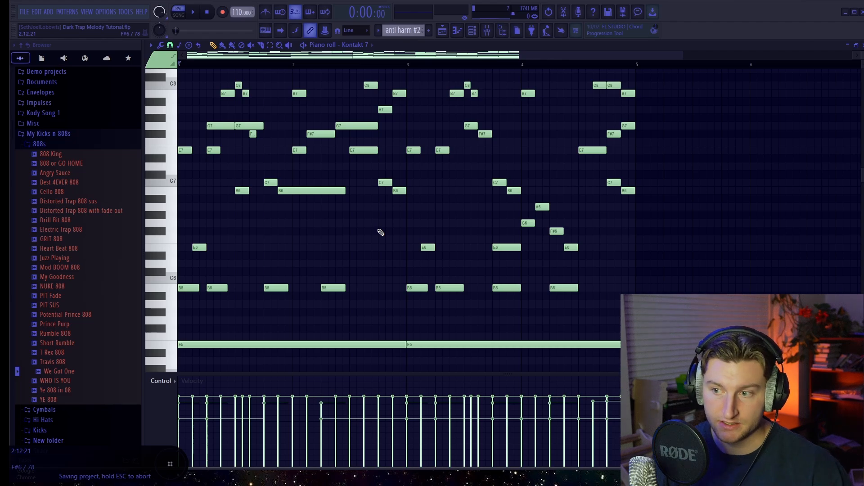
{"action": "left_click", "coordinate": [441, 32]}
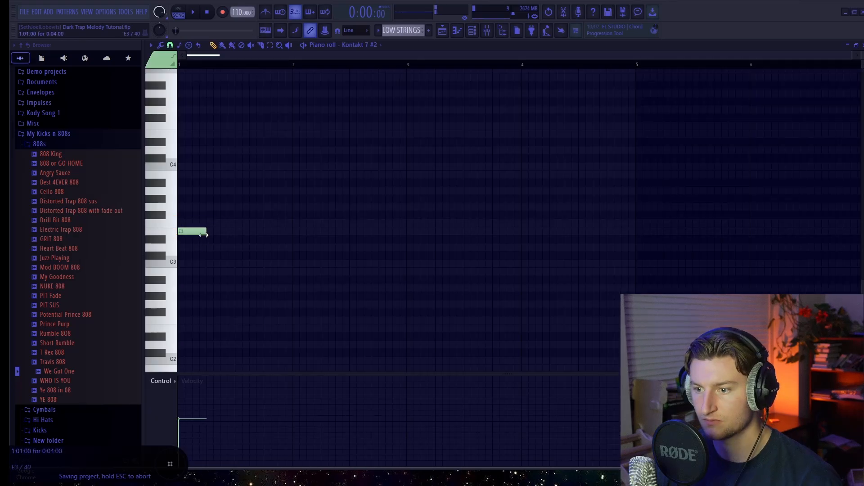
Step: Add a second two-bar E3 note at bar 3 of the LOW STRINGS pattern during playback and open the playlist
{"action": "key", "text": "space"}
{"action": "left_click", "coordinate": [409, 232]}
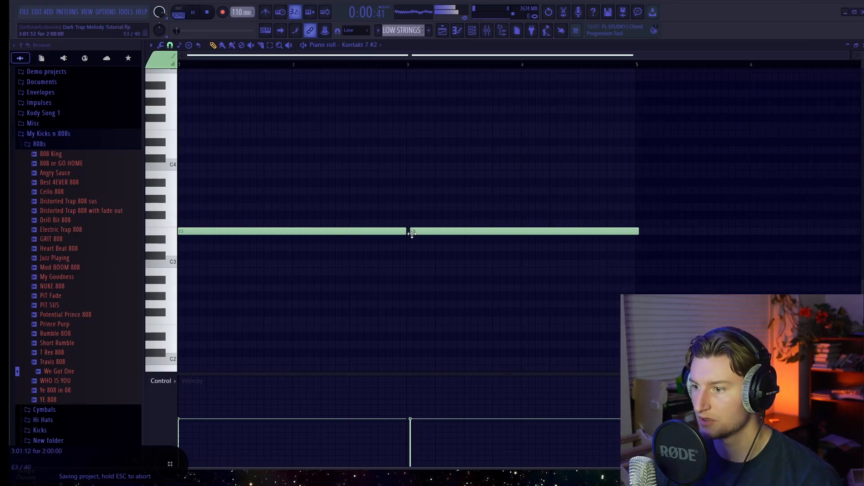
{"action": "left_click", "coordinate": [441, 30]}
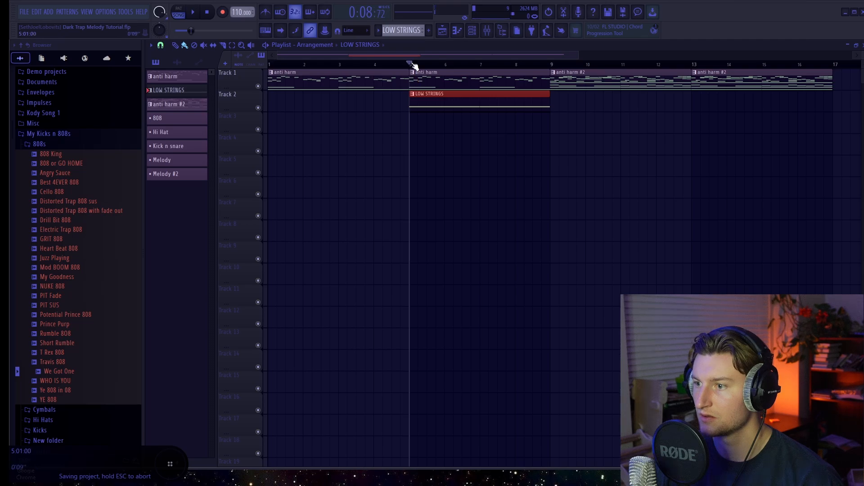
Step: Open the mixer and route the low strings' Kontakt channel to the empty mixer track 8
{"action": "left_click", "coordinate": [487, 31]}
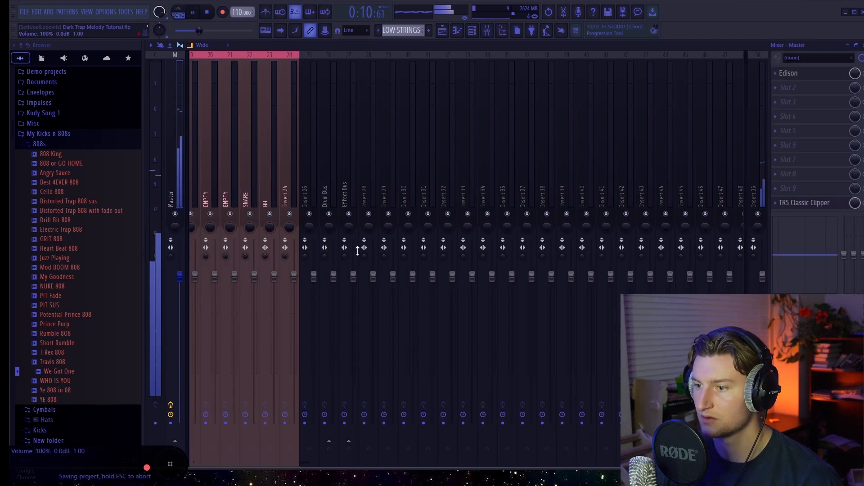
{"action": "left_click_drag", "start_coordinate": [301, 466], "coordinate": [214, 470]}
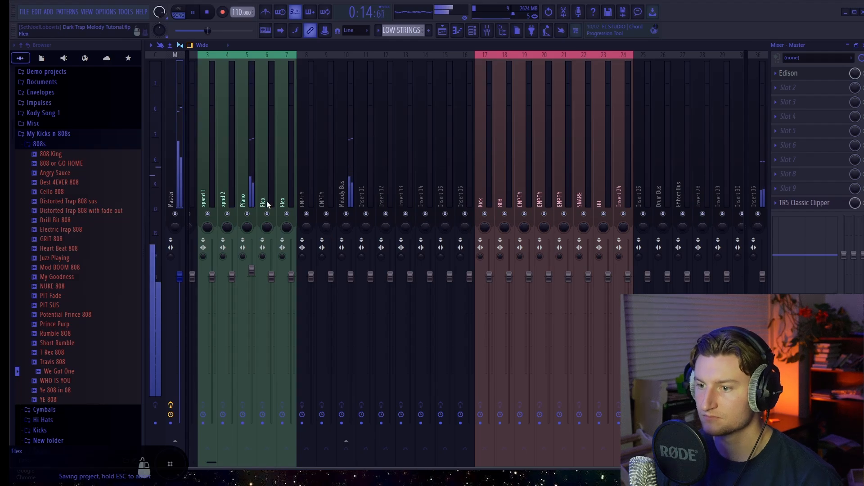
{"action": "right_click", "coordinate": [307, 187]}
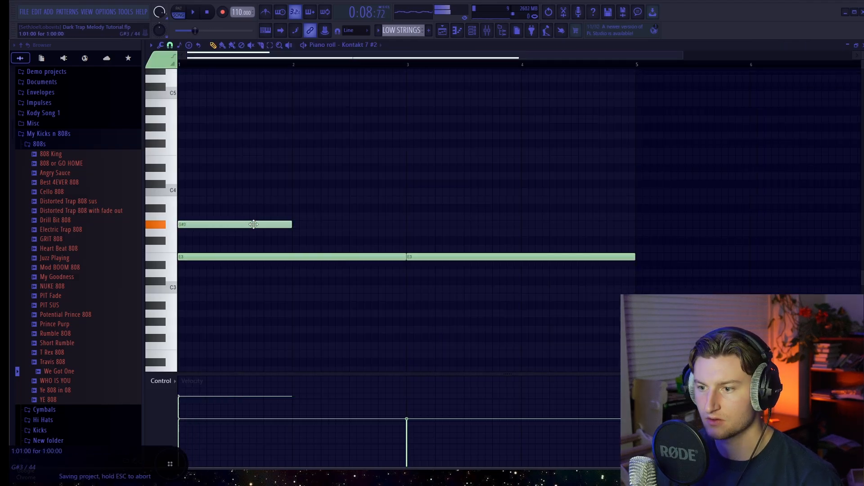
Step: Move the G#3 note at bar 1 up to B3, audition it, and lengthen it to one and a half bars
{"action": "left_click_drag", "start_coordinate": [253, 224], "coordinate": [249, 198]}
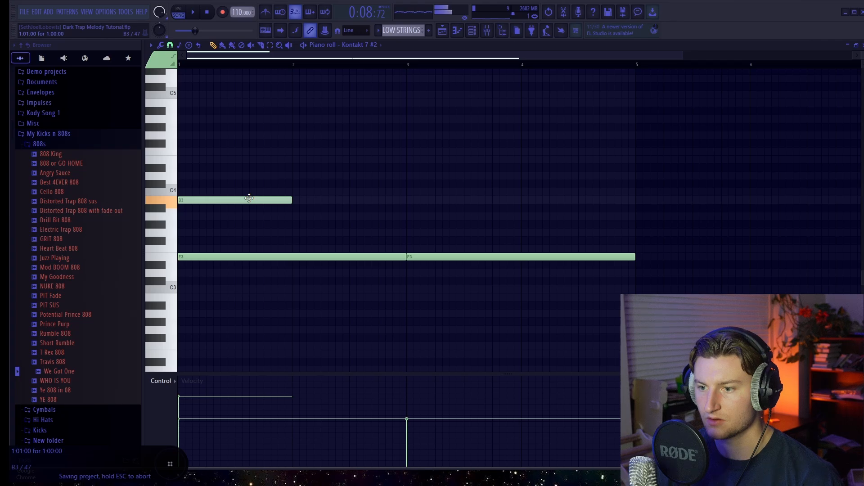
{"action": "key", "text": "space"}
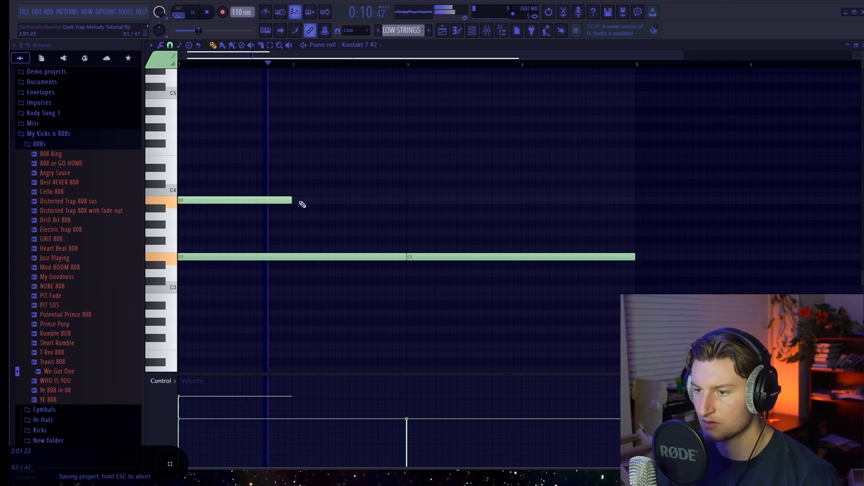
{"action": "key", "text": "space"}
{"action": "left_click_drag", "start_coordinate": [291, 201], "coordinate": [350, 192]}
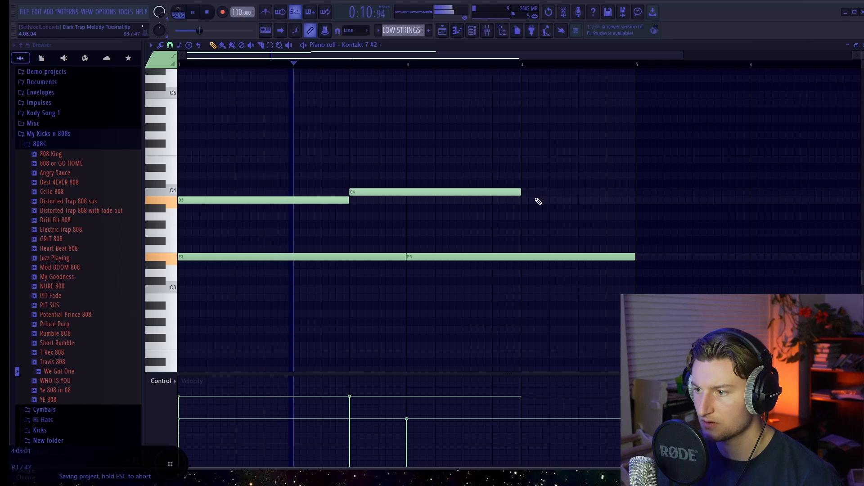
Step: Shorten the C4 note to end at bar 3 and extend the B3 note at bar 3 to one and a half bars, auditioning the phrase
{"action": "left_click_drag", "start_coordinate": [518, 193], "coordinate": [406, 193]}
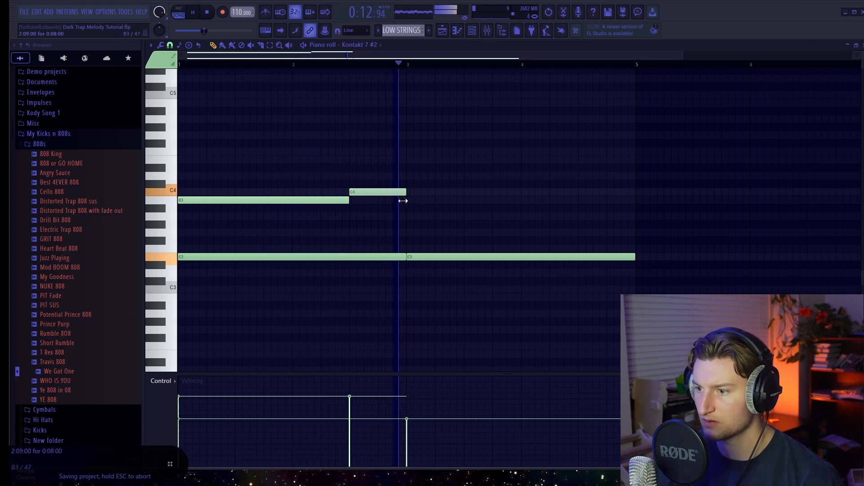
{"action": "key", "text": "space"}
{"action": "key", "text": "space"}
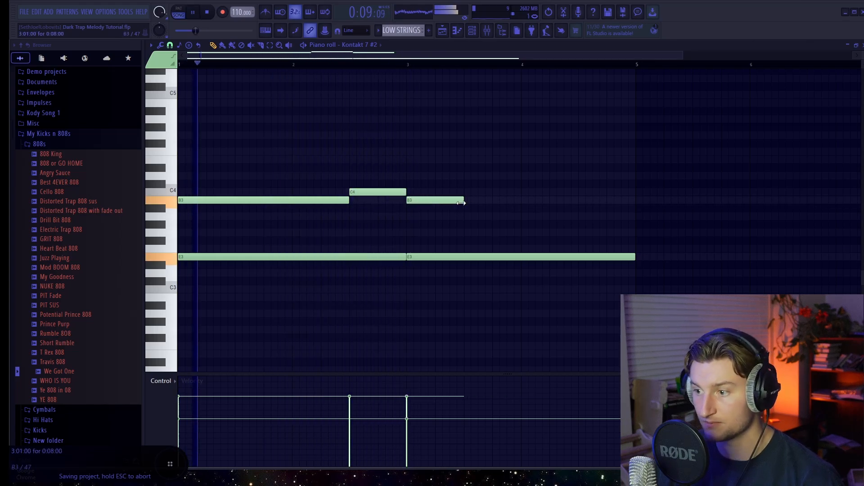
{"action": "left_click_drag", "start_coordinate": [464, 202], "coordinate": [519, 207]}
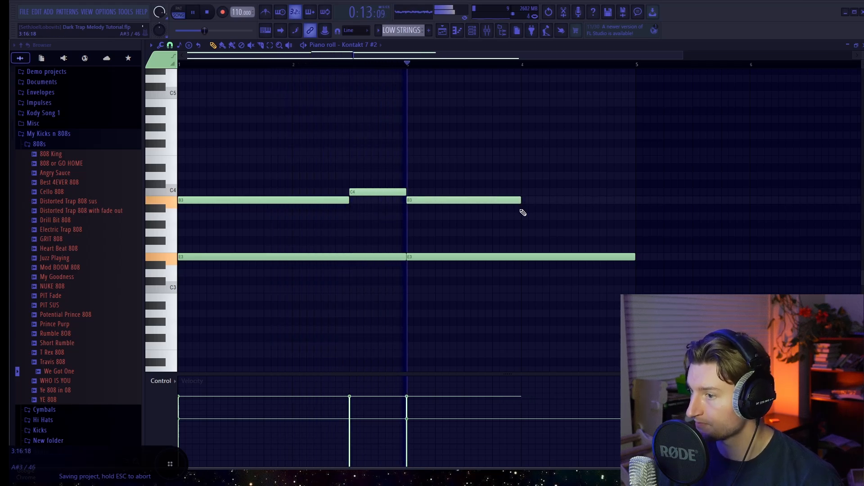
{"action": "left_click_drag", "start_coordinate": [522, 203], "coordinate": [582, 202]}
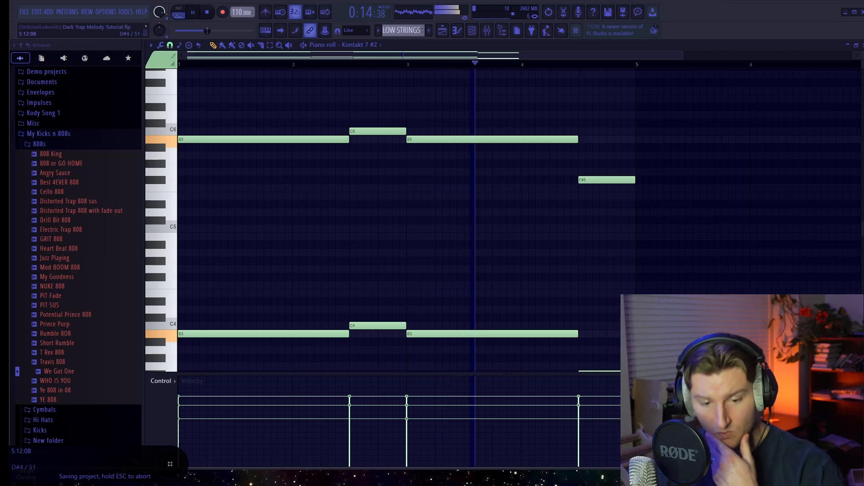
{"action": "scroll", "coordinate": [706, 302], "scroll_direction": "down", "scroll_amount": 1}
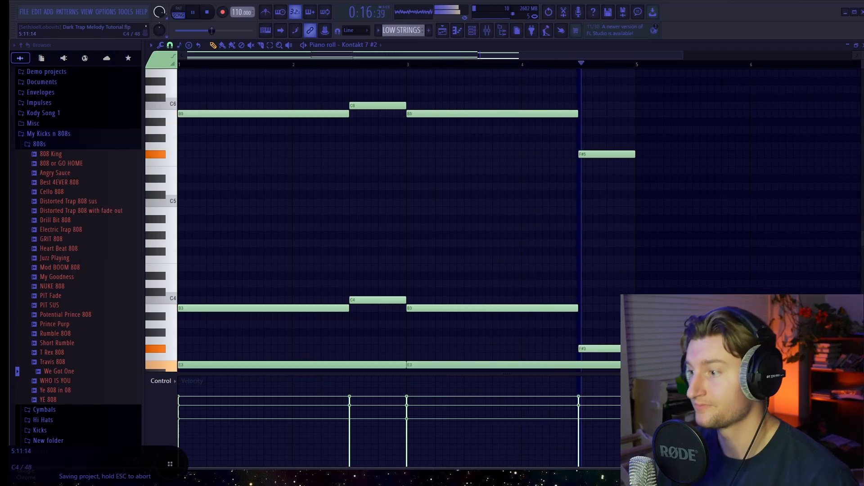
{"action": "key", "text": "space"}
Step: Insert a new pattern named intro bass line from the playlist and bring up the mixer for its Cello 808 part
{"action": "key", "text": "F5"}
{"action": "left_click", "coordinate": [410, 31]}
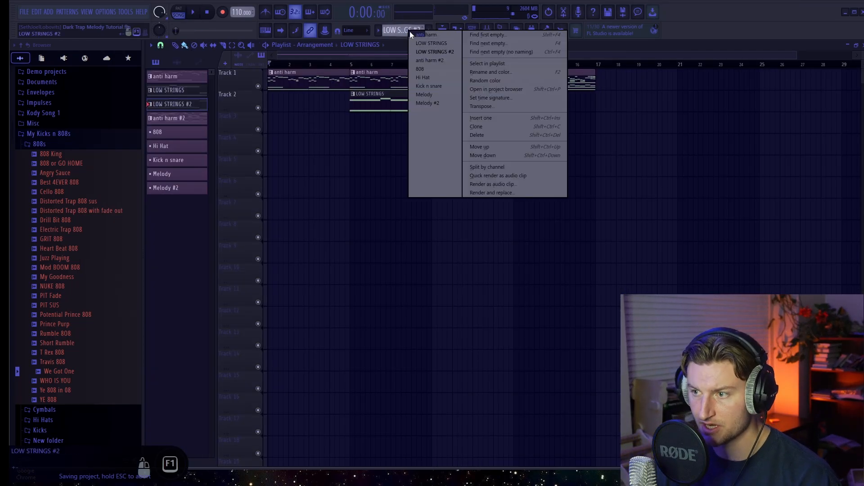
{"action": "left_click", "coordinate": [482, 120]}
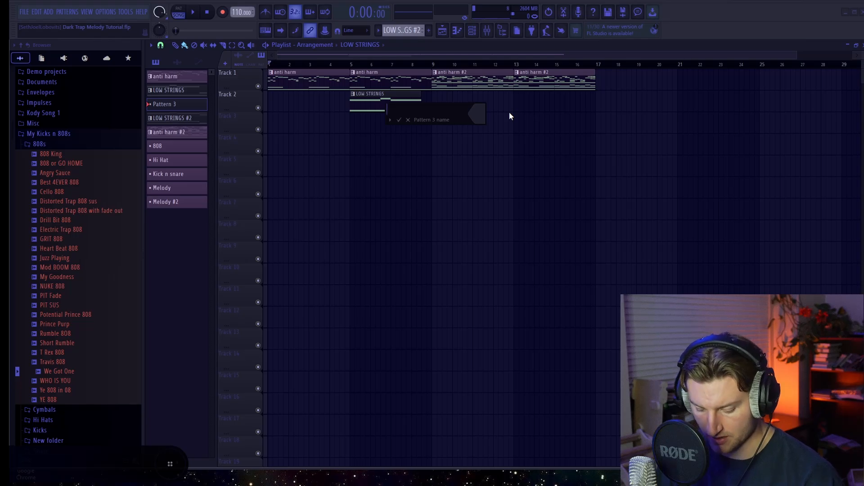
{"action": "type", "text": "intro"}
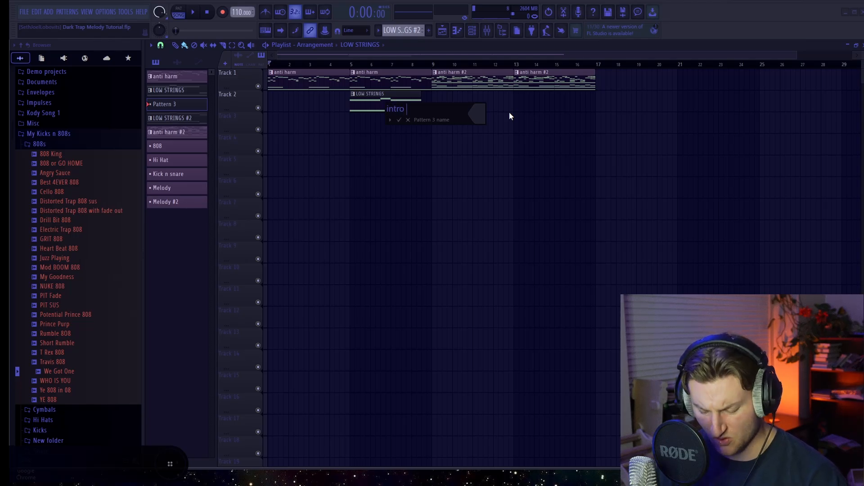
{"action": "type", "text": " bass line"}
{"action": "key", "text": "Return"}
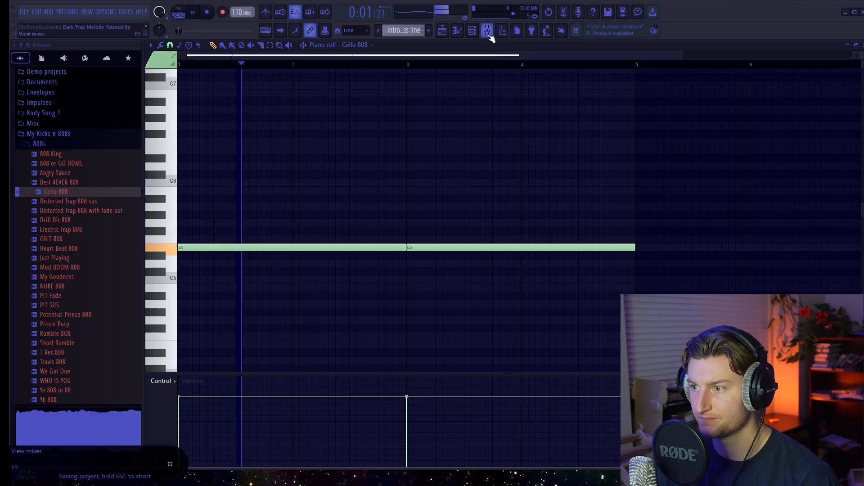
{"action": "left_click", "coordinate": [488, 32]}
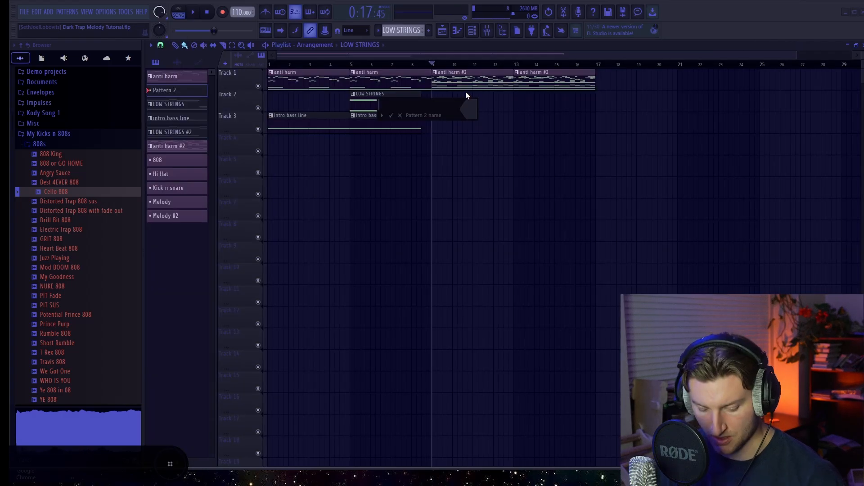
Step: Name the new pattern Kick and snare and place it at bar 9 on Track 5 of the playlist
{"action": "type", "text": "Kick and snare"}
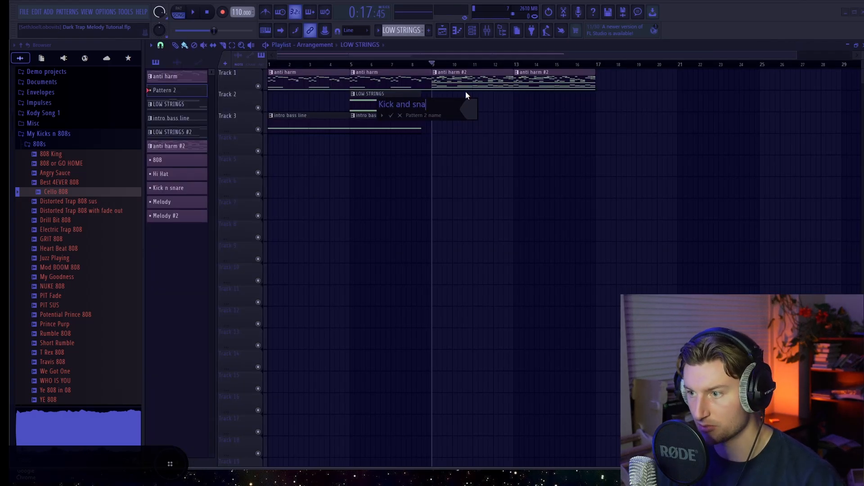
{"action": "key", "text": "Return"}
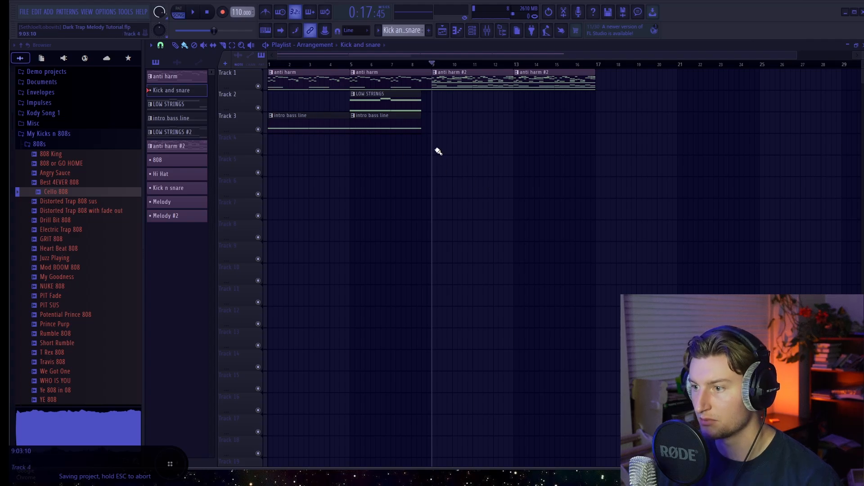
{"action": "left_click", "coordinate": [436, 169]}
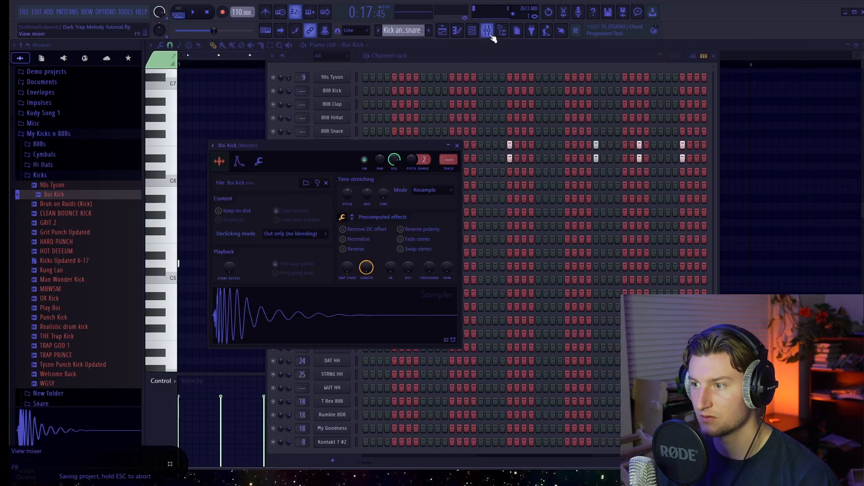
Step: Route the Boi Kick channel to the Kick mixer track and raise that track's fader during playback
{"action": "left_click", "coordinate": [491, 35]}
{"action": "key", "text": "space"}
{"action": "right_click", "coordinate": [493, 201]}
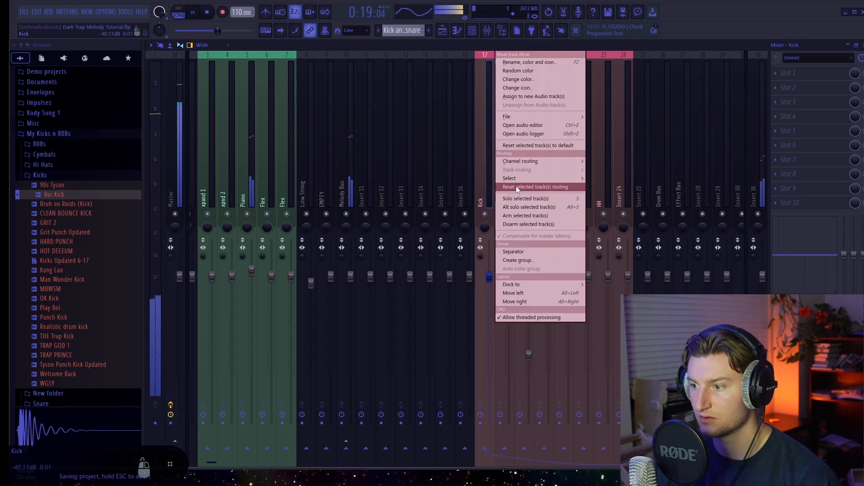
{"action": "left_click", "coordinate": [599, 162]}
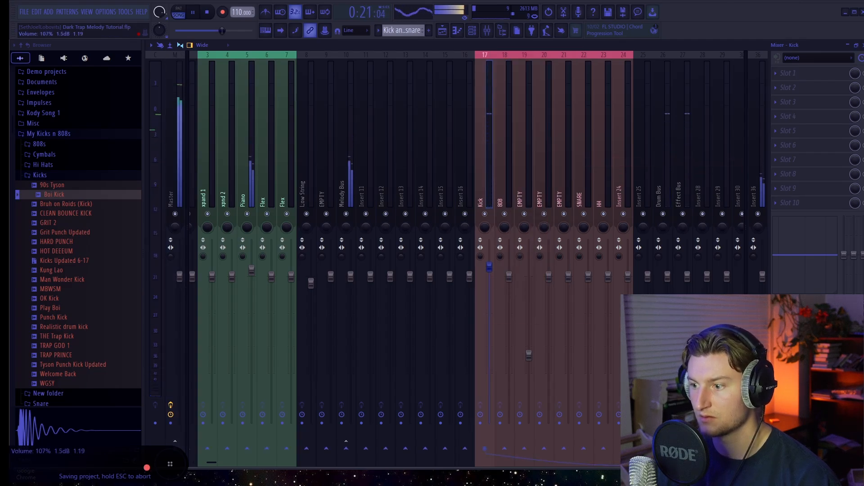
{"action": "left_click_drag", "start_coordinate": [489, 266], "coordinate": [489, 248]}
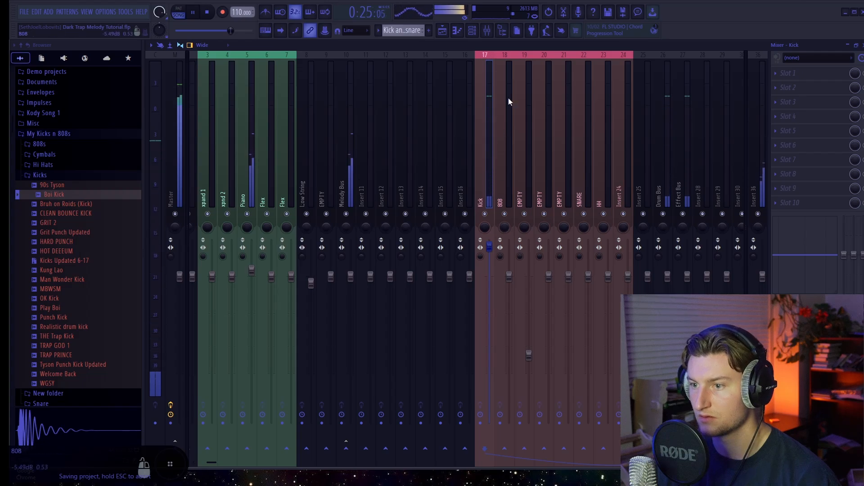
{"action": "left_click", "coordinate": [472, 32]}
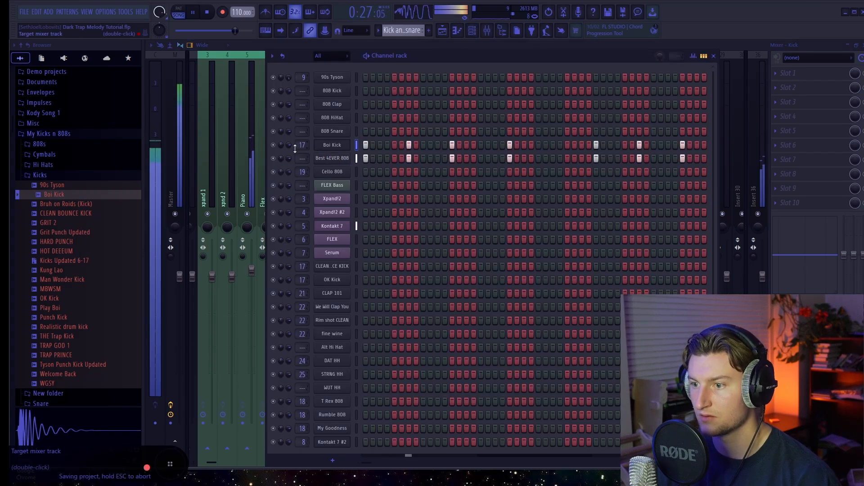
{"action": "mouse_move", "coordinate": [289, 144]}
{"action": "left_mouse_down"}
{"action": "mouse_move", "coordinate": [288, 138]}
{"action": "mouse_move", "coordinate": [289, 146]}
{"action": "left_mouse_up"}
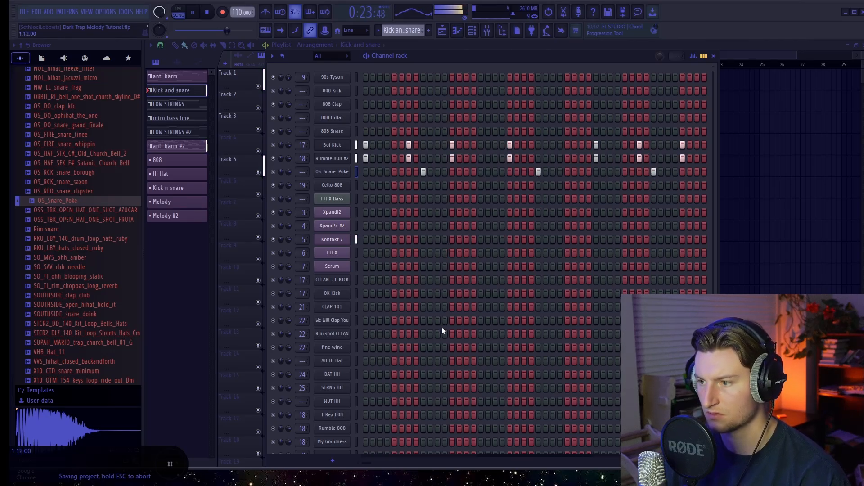
{"action": "left_click_drag", "start_coordinate": [363, 465], "coordinate": [375, 464]}
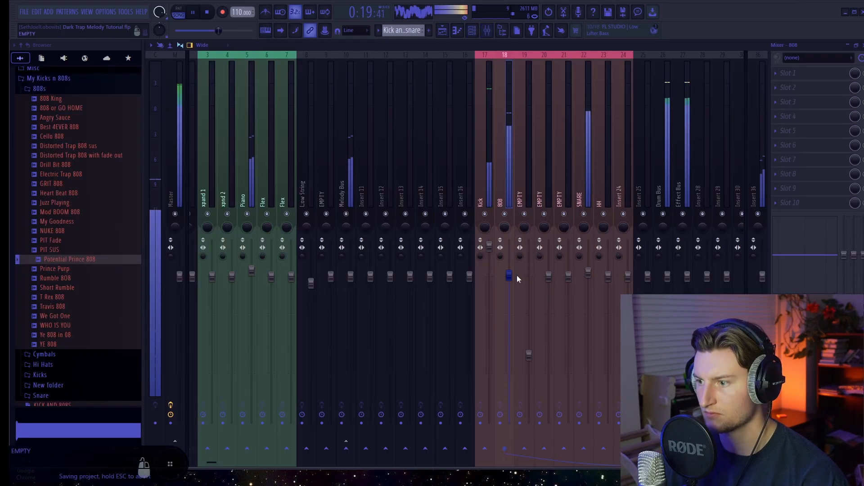
Step: Solo the 808 mixer track and raise its fader slightly
{"action": "right_click", "coordinate": [505, 214]}
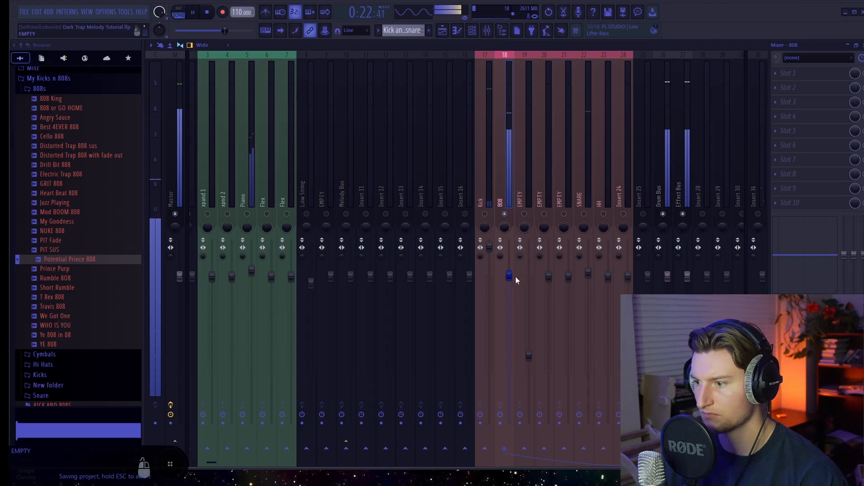
{"action": "left_click_drag", "start_coordinate": [516, 279], "coordinate": [516, 277]}
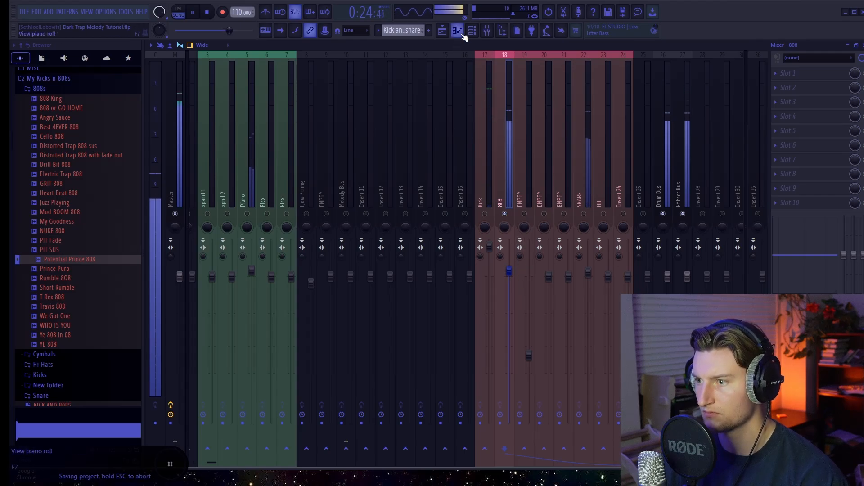
Step: Transpose all Potential Prince 808 notes in the Kick and snare pattern down one octave in the piano roll
{"action": "left_click", "coordinate": [442, 33]}
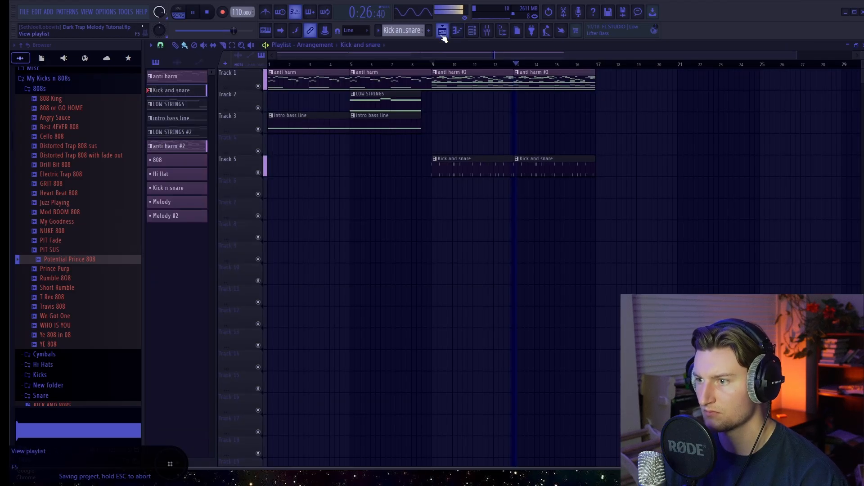
{"action": "left_click", "coordinate": [458, 32]}
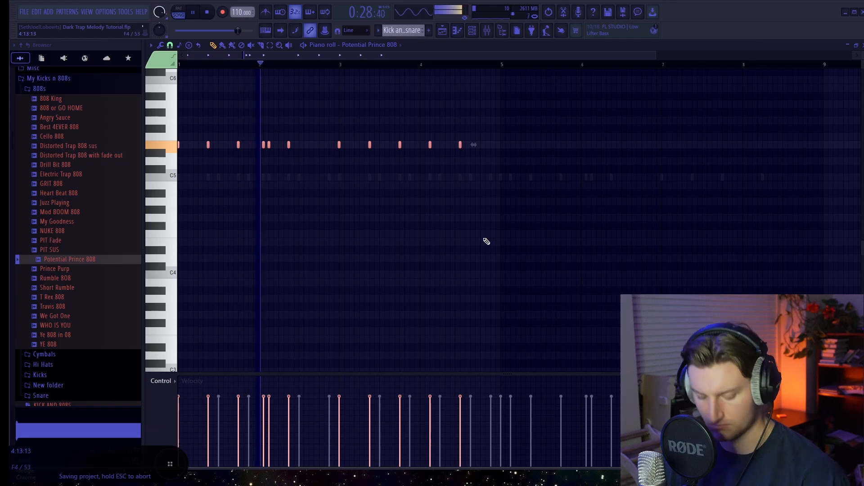
{"action": "key", "text": "ctrl+Down"}
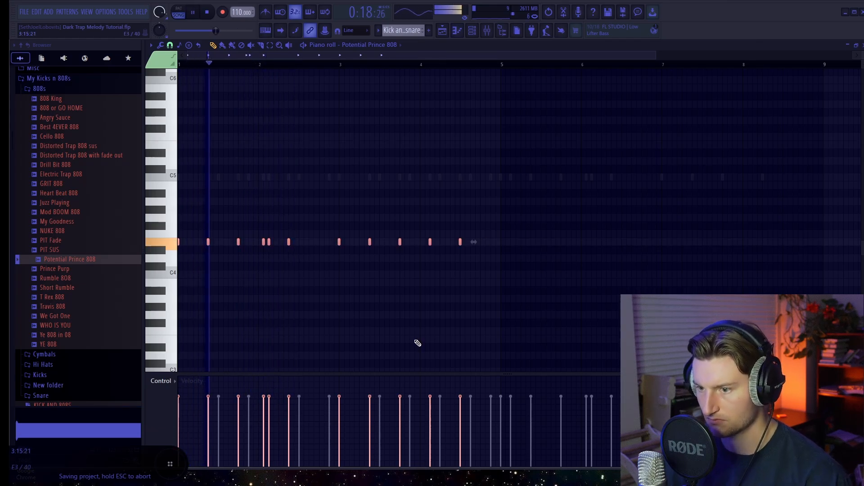
Step: Insert FabFilter Pro-Q 3 in the first effect slot of the 808 mixer track
{"action": "left_click", "coordinate": [487, 30]}
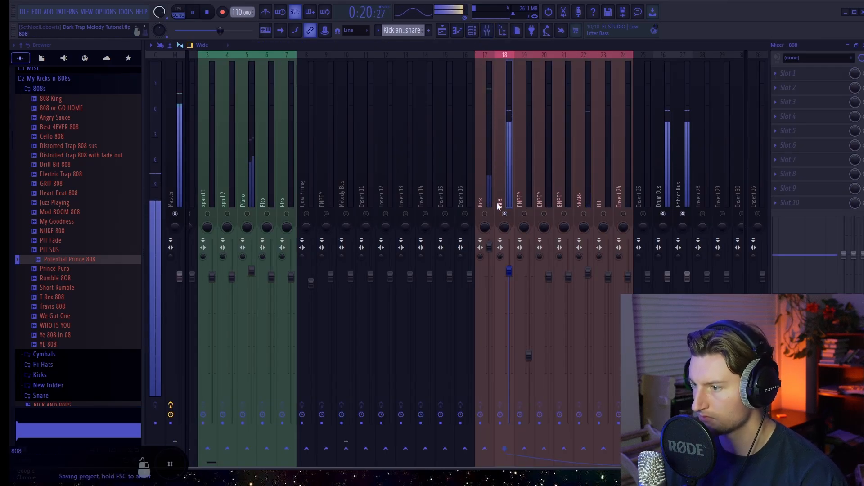
{"action": "left_click", "coordinate": [809, 79]}
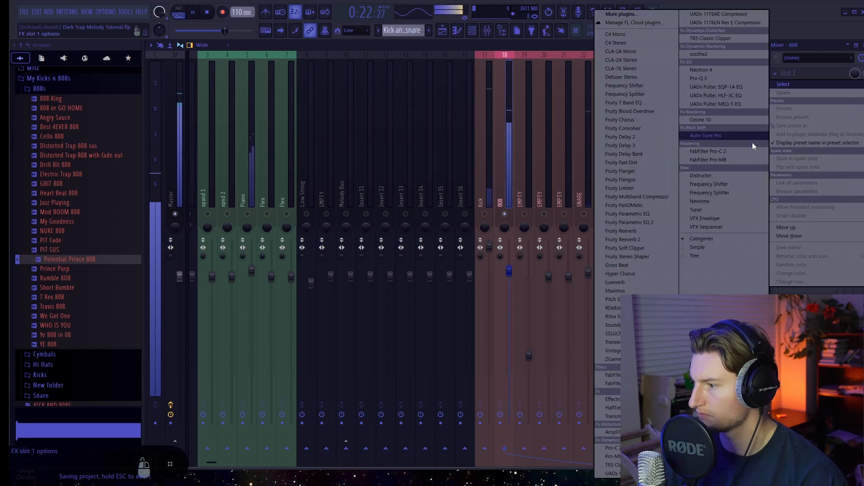
{"action": "left_click", "coordinate": [612, 375]}
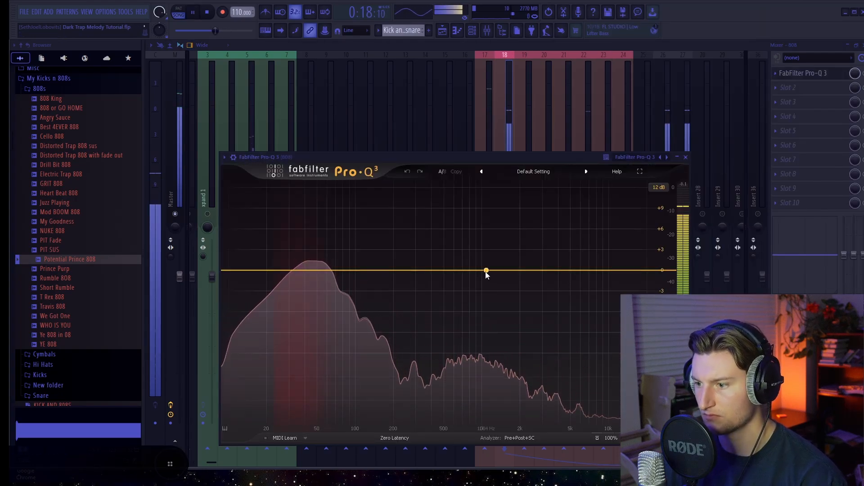
Step: Add a bell cut of about 5 dB at about 906 Hz on the 808 and set its slope to 48 dB/oct
{"action": "left_click_drag", "start_coordinate": [484, 271], "coordinate": [476, 304]}
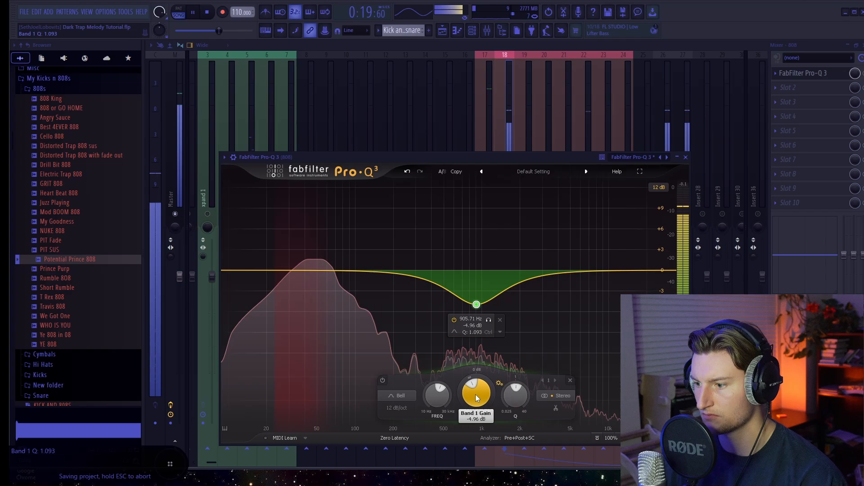
{"action": "left_click", "coordinate": [397, 408]}
{"action": "left_click", "coordinate": [407, 457]}
{"action": "mouse_move", "coordinate": [480, 311]}
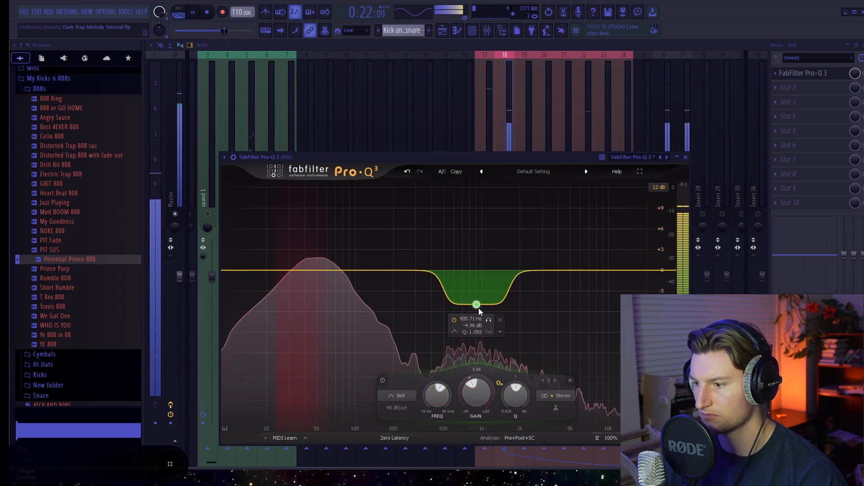
Step: Widen the 808's mid-range cut to a Q of 0.677 and reduce it to about -2.3 dB at 963 Hz
{"action": "left_click_drag", "start_coordinate": [517, 402], "coordinate": [517, 406]}
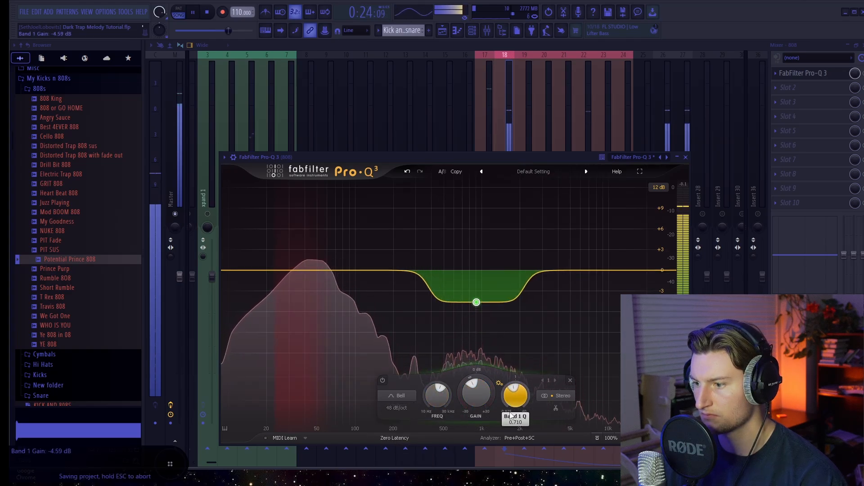
{"action": "mouse_move", "coordinate": [476, 302]}
{"action": "left_mouse_down"}
{"action": "mouse_move", "coordinate": [477, 347]}
{"action": "mouse_move", "coordinate": [468, 235]}
{"action": "mouse_move", "coordinate": [479, 288]}
{"action": "left_mouse_up"}
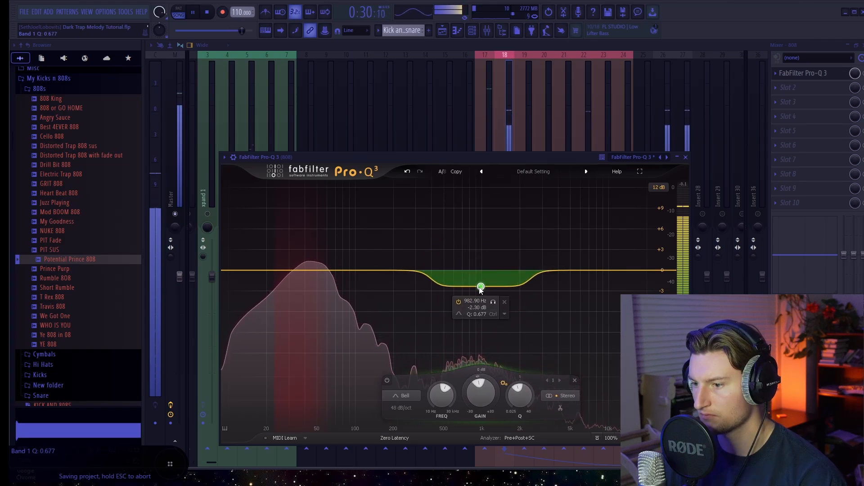
Step: Boost the 808 by about 2.2 dB near 38.6 Hz and add a high-shelf cut of about 2.35 dB near 19 kHz
{"action": "left_click_drag", "start_coordinate": [342, 268], "coordinate": [300, 252]}
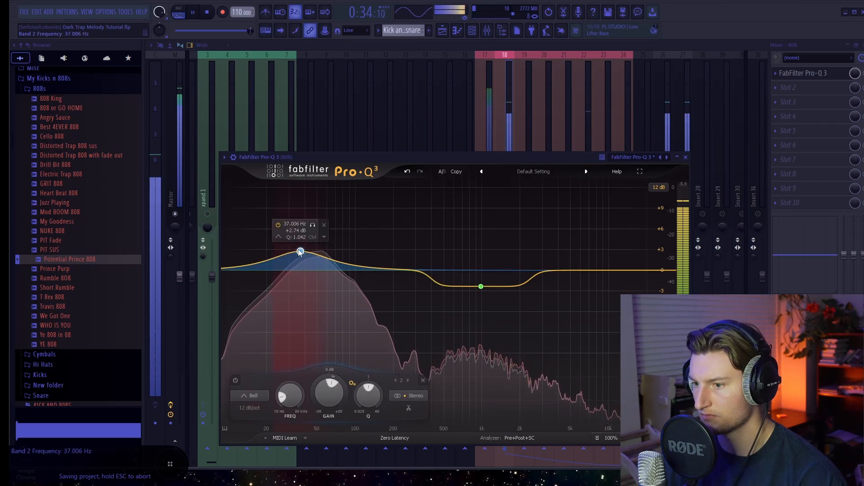
{"action": "key", "text": "space"}
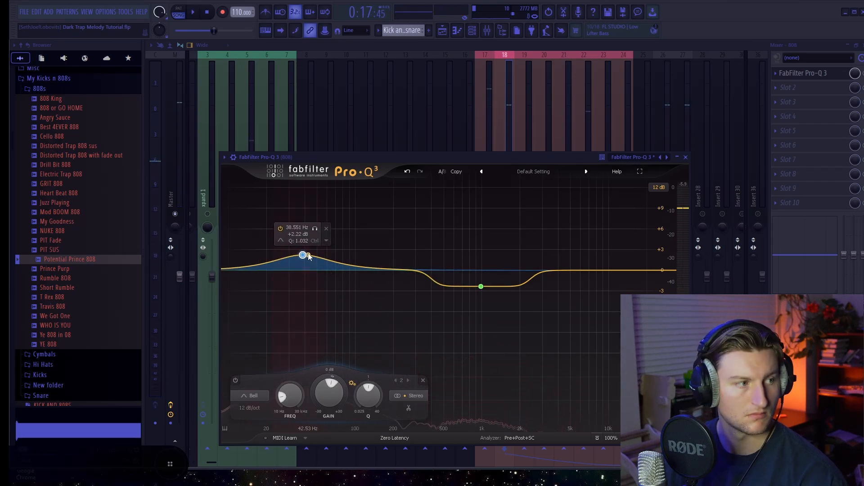
{"action": "key", "text": "space"}
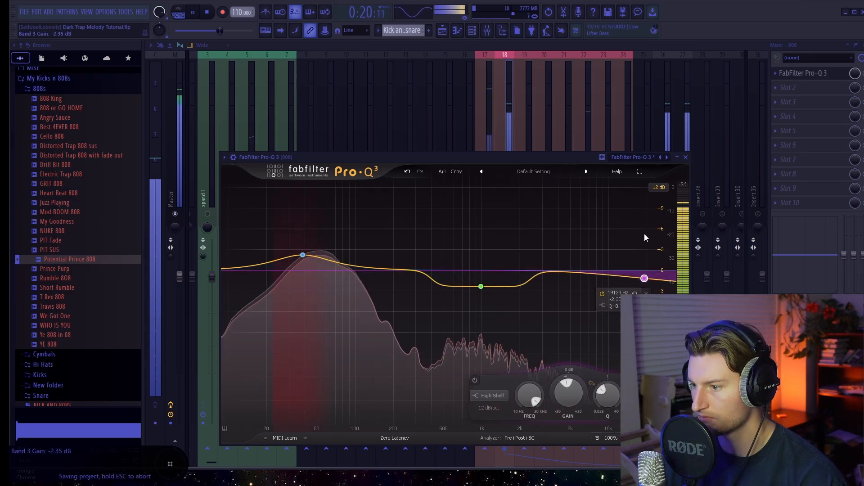
{"action": "left_click", "coordinate": [686, 157]}
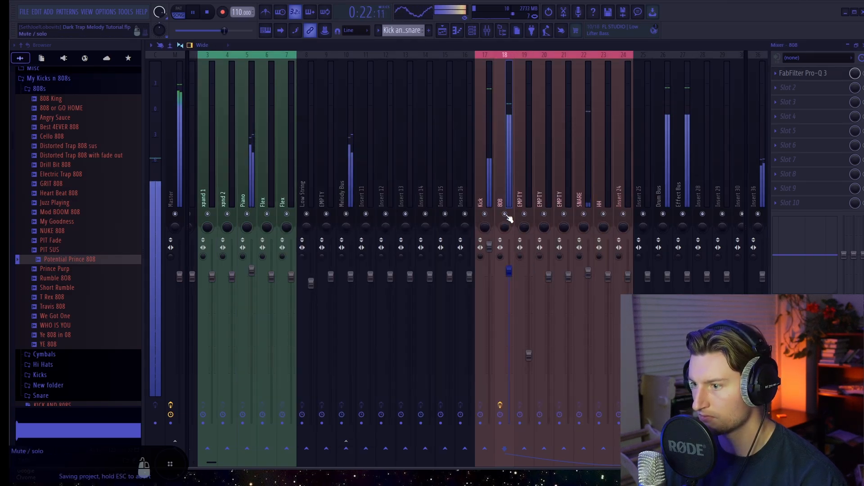
Step: Lower the 808 mixer track's fader slightly and play back the beat to check the balance
{"action": "left_click_drag", "start_coordinate": [510, 272], "coordinate": [509, 278]}
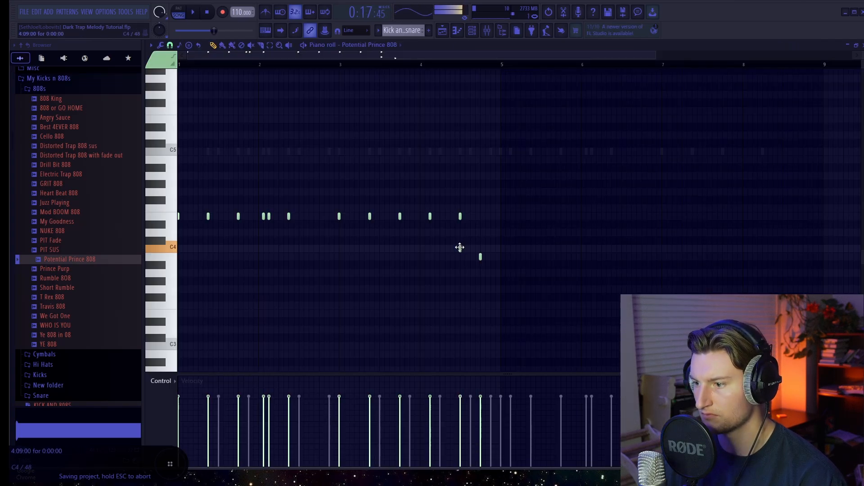
{"action": "left_click_drag", "start_coordinate": [459, 247], "coordinate": [459, 248]}
{"action": "key", "text": "space"}
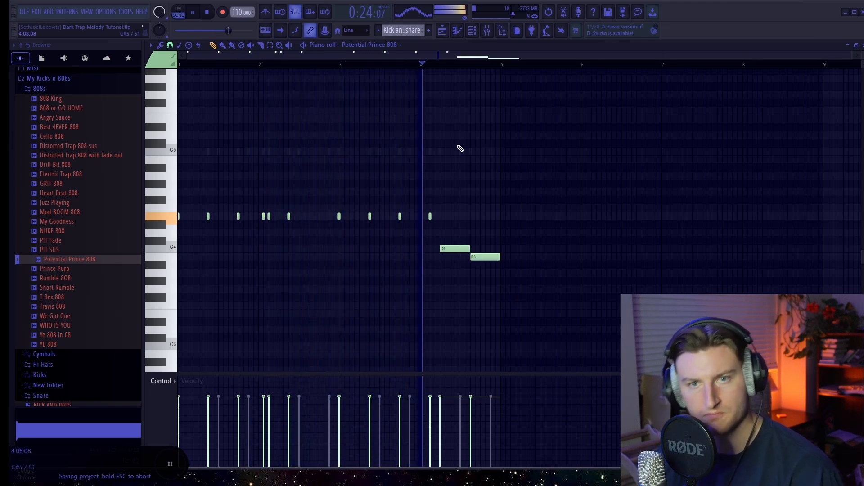
Step: Add a new Hi Hats pattern to playlist track 6 and open the Hi Hats sample folder in My Kicks n 808s
{"action": "left_click", "coordinate": [443, 32]}
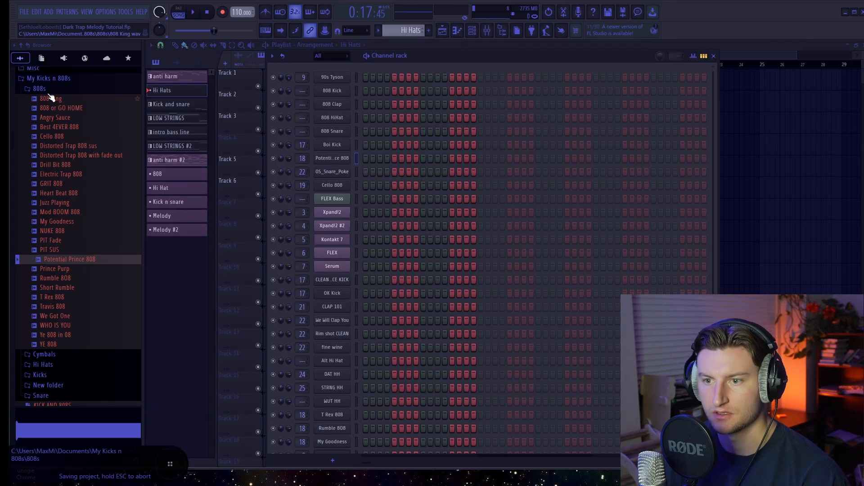
{"action": "left_click", "coordinate": [48, 90]}
{"action": "scroll", "coordinate": [113, 254], "scroll_direction": "up", "scroll_amount": 5}
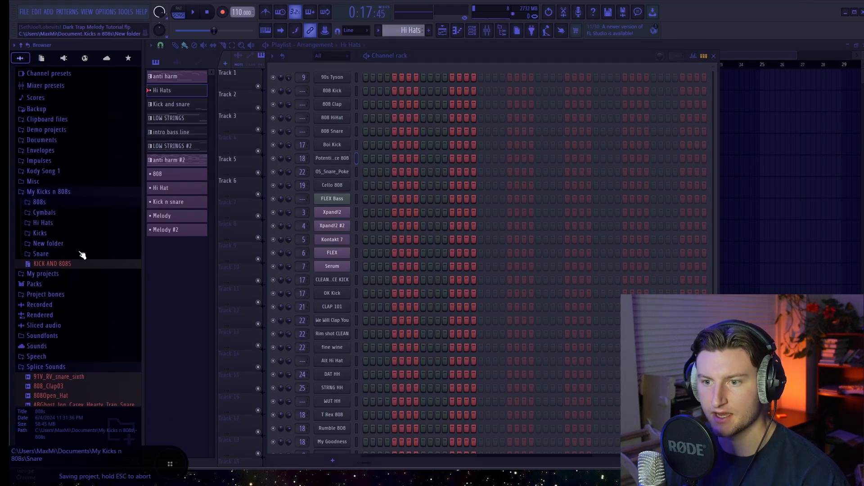
{"action": "left_click", "coordinate": [41, 232]}
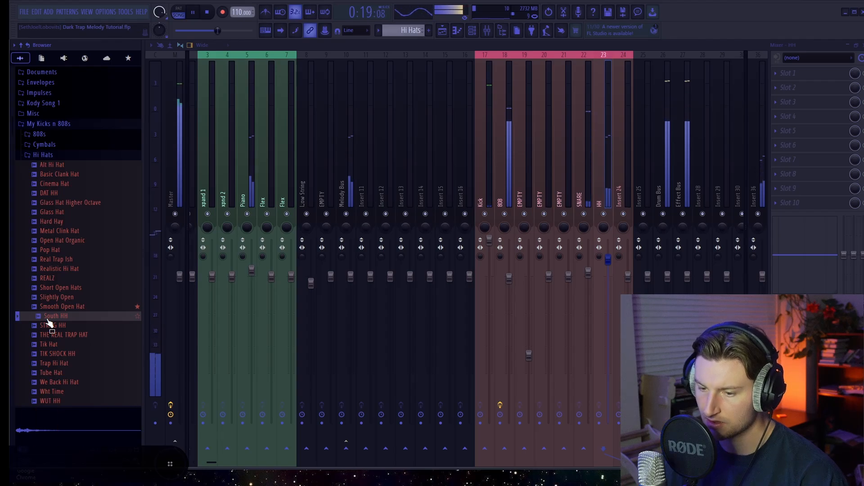
Step: Add the South HH sample as a new channel directly below Real Trap Ish in the channel rack
{"action": "key", "text": "space"}
{"action": "key", "text": "F6"}
{"action": "left_click_drag", "start_coordinate": [48, 321], "coordinate": [335, 226]}
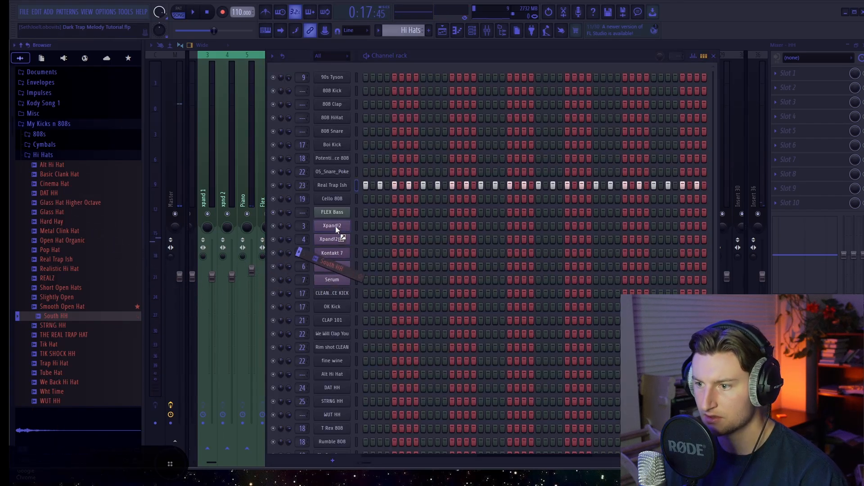
{"action": "left_click_drag", "start_coordinate": [336, 193], "coordinate": [337, 197]}
Step: Copy the Real Trap Ish step sequence to the South HH channel and play it back
{"action": "right_click", "coordinate": [347, 186]}
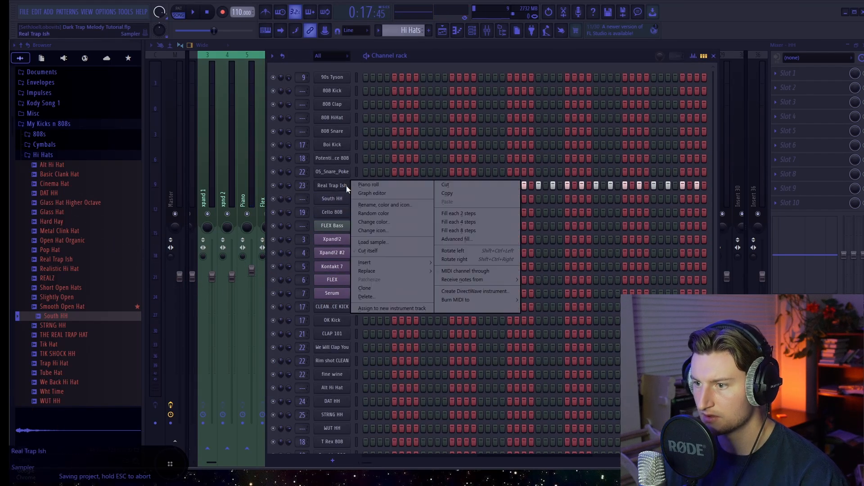
{"action": "left_click", "coordinate": [466, 193]}
{"action": "right_click", "coordinate": [346, 200]}
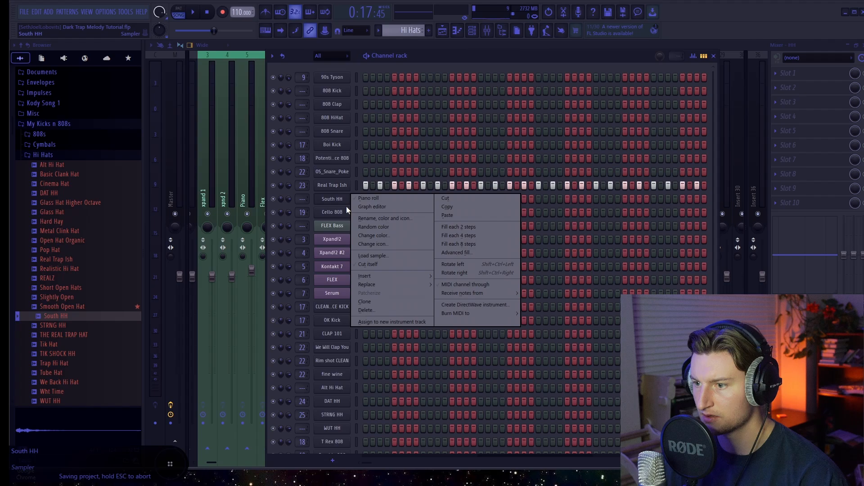
{"action": "left_click", "coordinate": [450, 212]}
{"action": "key", "text": "space"}
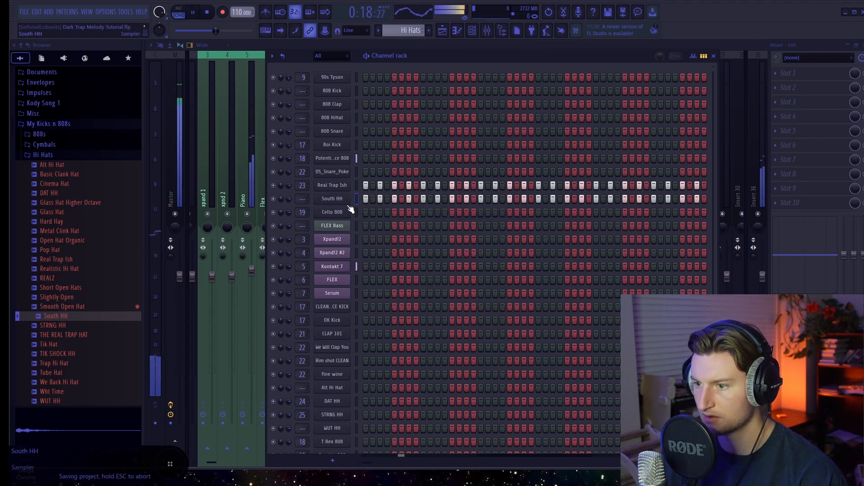
Step: Route the selected South HH channel to mixer track Insert 25
{"action": "left_click", "coordinate": [492, 36]}
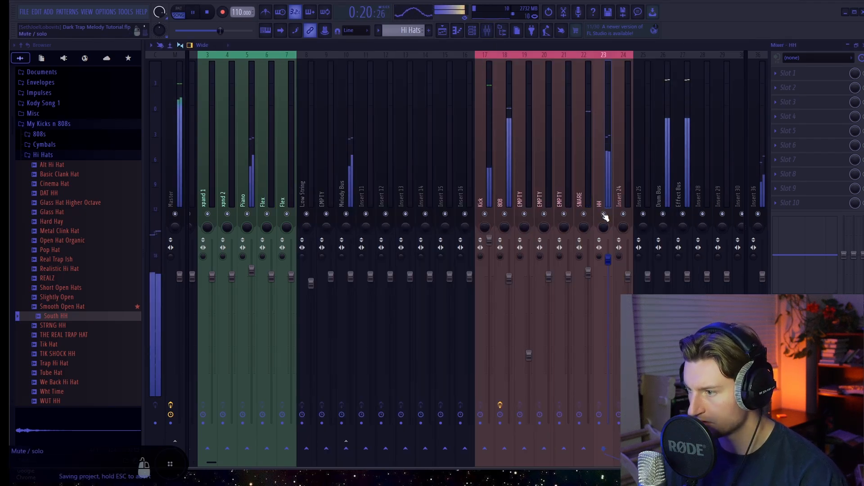
{"action": "right_click", "coordinate": [644, 196]}
{"action": "mouse_move", "coordinate": [721, 162]}
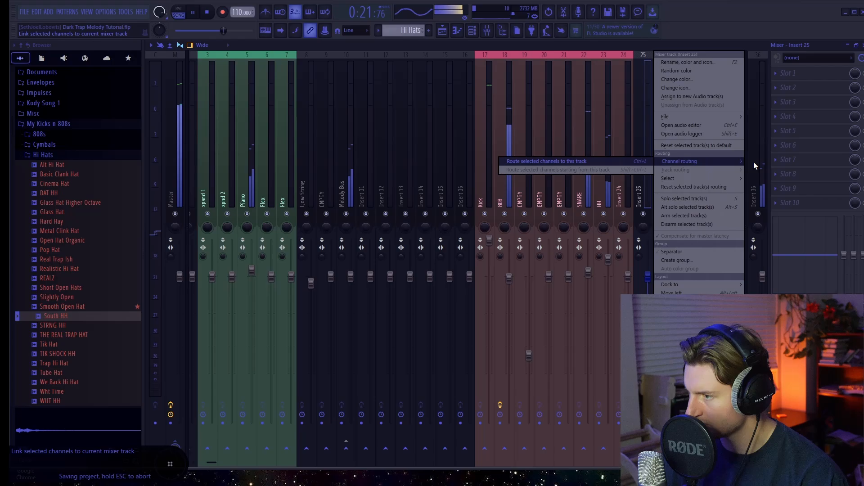
{"action": "left_click", "coordinate": [628, 161]}
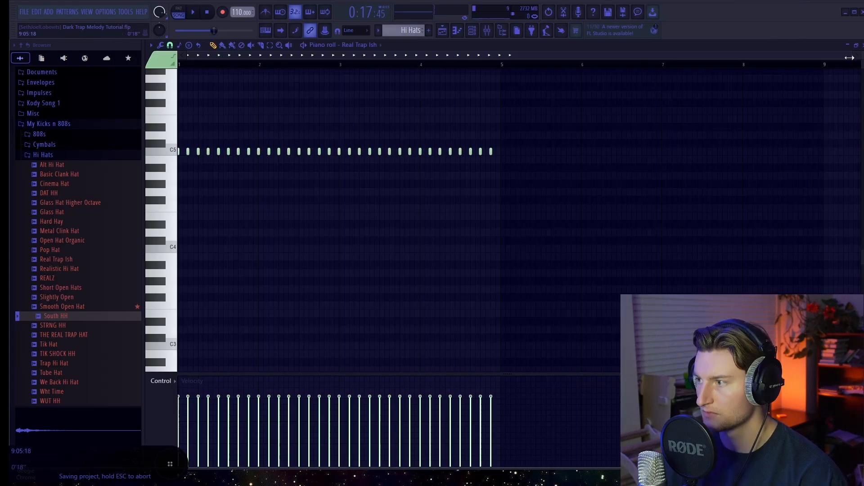
Step: Add three short C5 notes between the third and fourth Real Trap Ish hits in bar 1 and play the roll
{"action": "left_click_drag", "start_coordinate": [849, 57], "coordinate": [468, 56]}
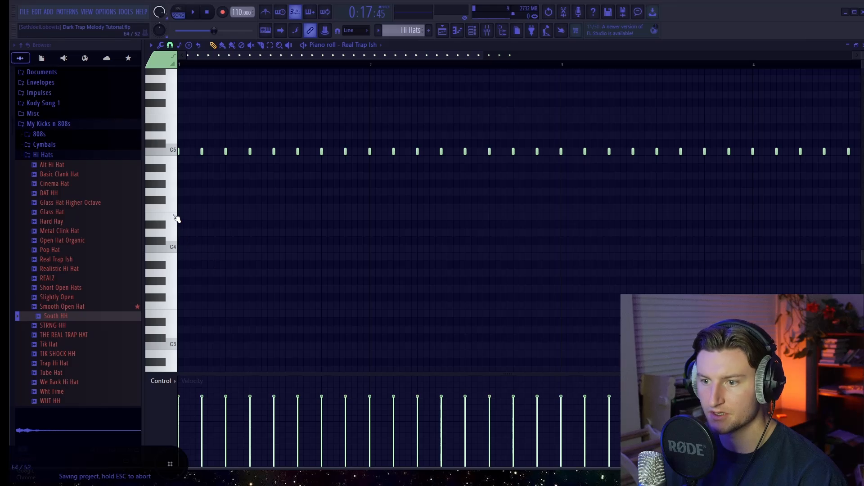
{"action": "key", "text": "space"}
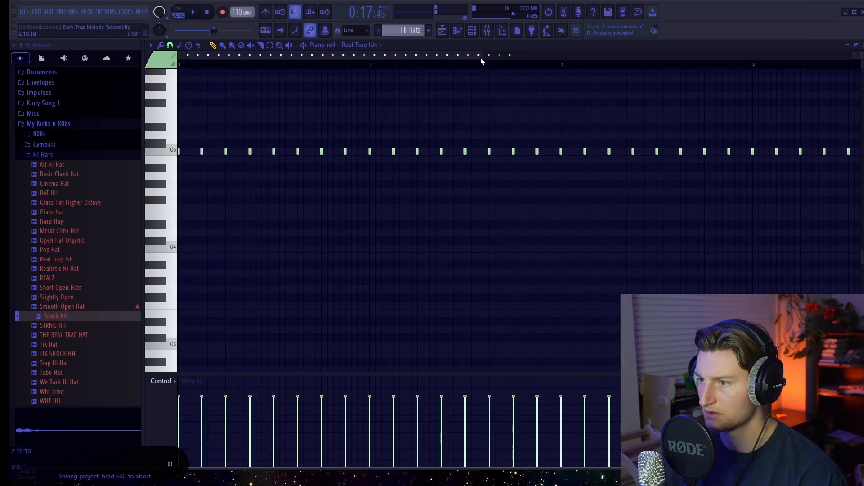
{"action": "left_click_drag", "start_coordinate": [481, 61], "coordinate": [356, 56]}
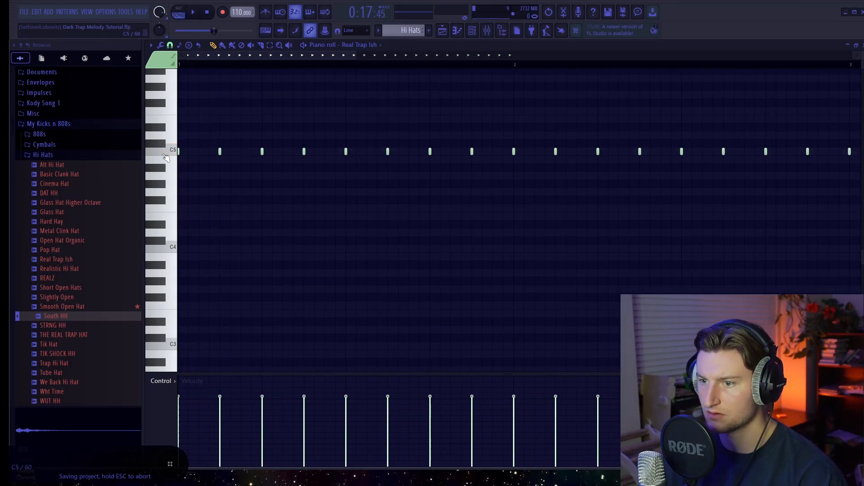
{"action": "left_click", "coordinate": [272, 152]}
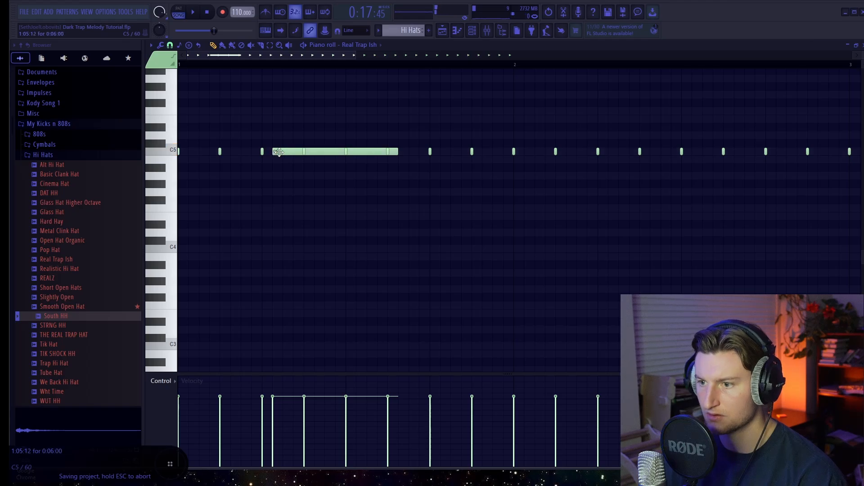
{"action": "right_click", "coordinate": [278, 152]}
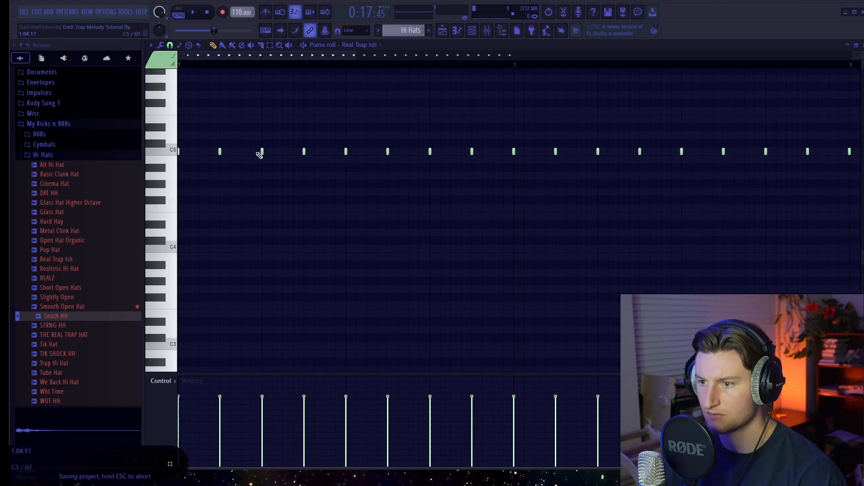
{"action": "left_click", "coordinate": [294, 152]}
{"action": "key", "text": "space"}
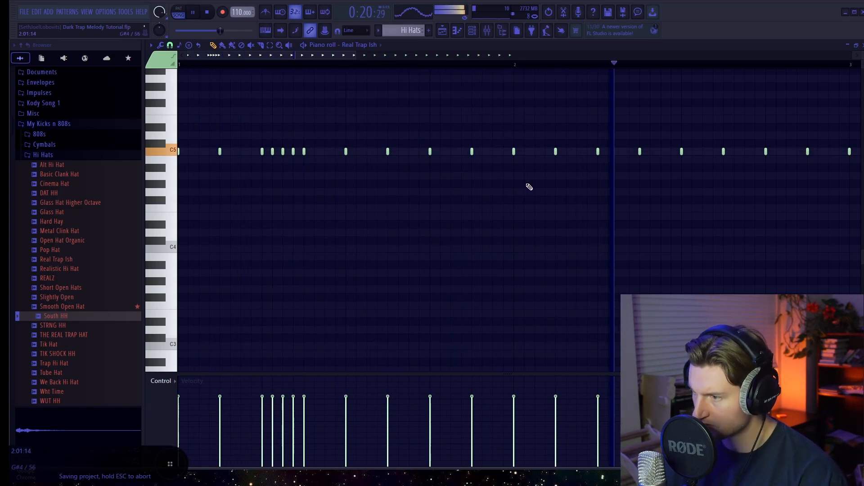
Step: Chop a lengthened C5 hi-hat note in bar 2 of Real Trap Ish into a rapid roll and taper its velocities downward
{"action": "key", "text": "space"}
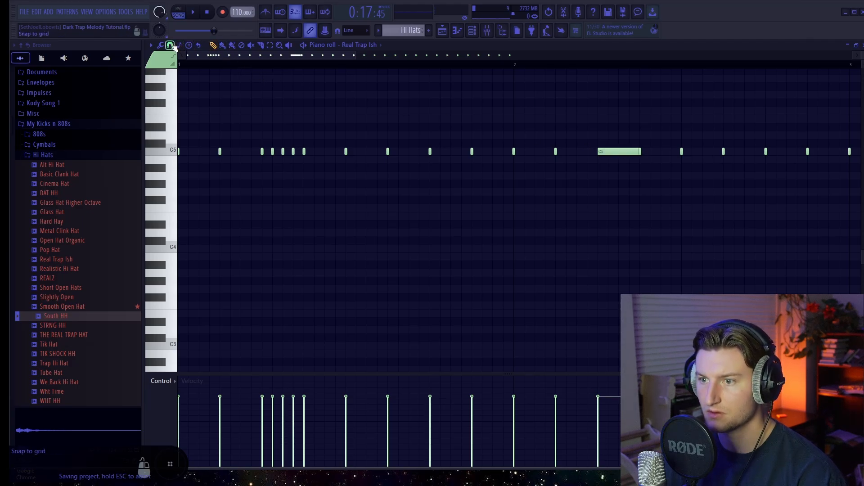
{"action": "left_click", "coordinate": [170, 46]}
{"action": "left_click", "coordinate": [184, 97]}
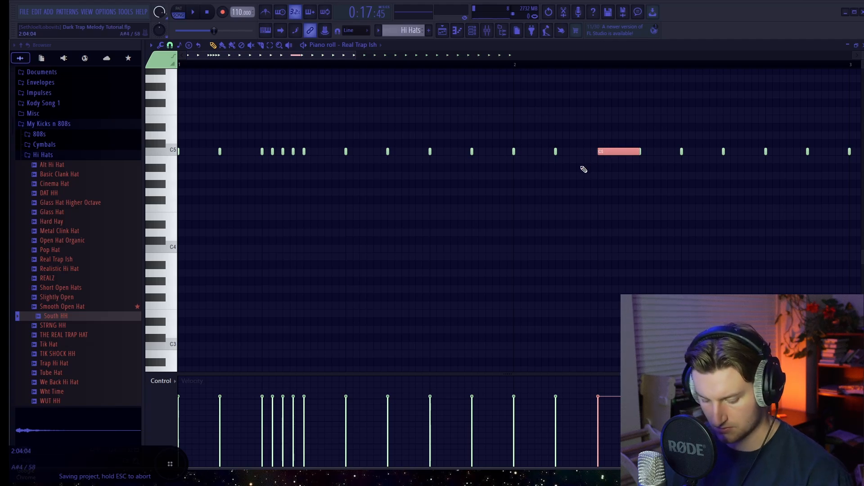
{"action": "key", "text": "space"}
{"action": "left_click", "coordinate": [623, 203]}
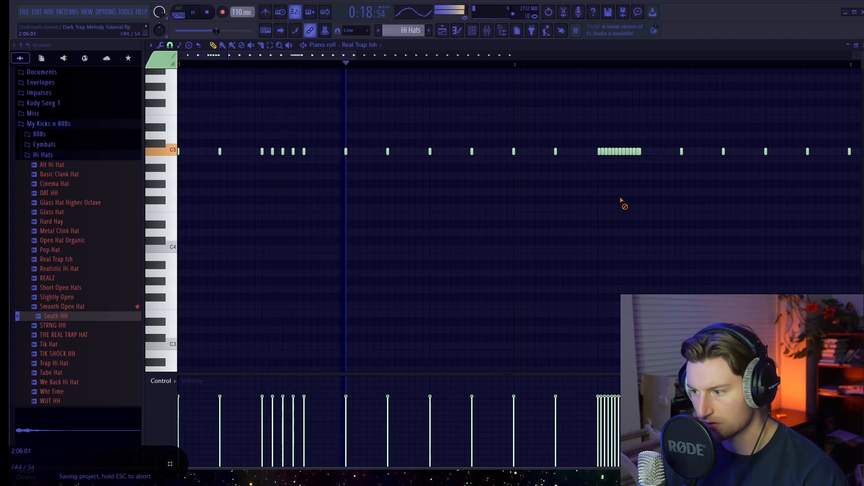
{"action": "mouse_move", "coordinate": [635, 410]}
{"action": "left_mouse_down"}
{"action": "mouse_move", "coordinate": [601, 397]}
{"action": "mouse_move", "coordinate": [632, 411]}
{"action": "left_mouse_up"}
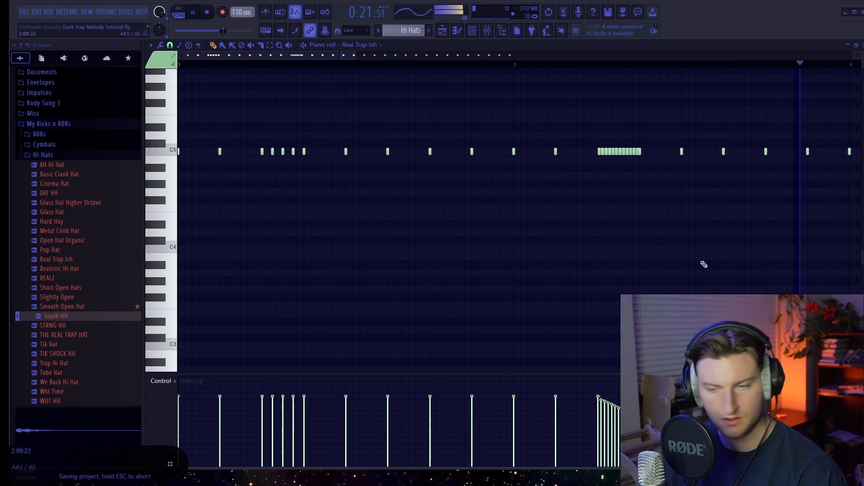
Step: Raise the South HH track's fader in the mixer and save the project
{"action": "key", "text": "F9"}
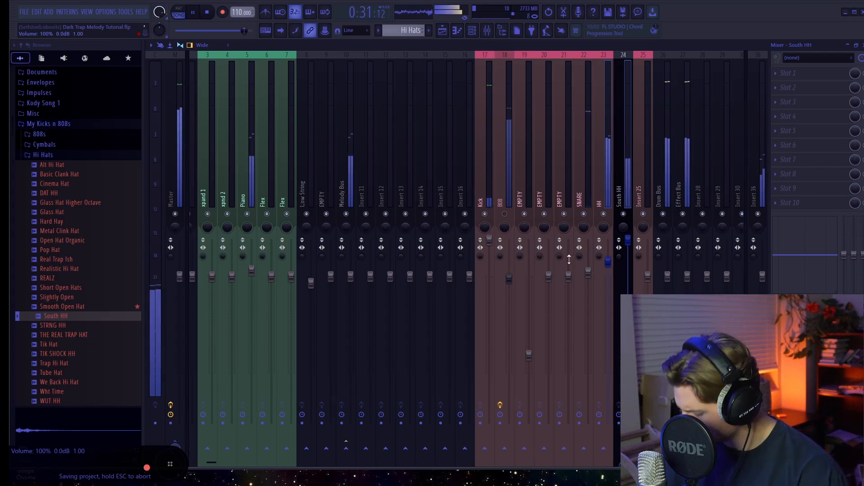
{"action": "left_click", "coordinate": [25, 14]}
{"action": "left_click", "coordinate": [36, 54]}
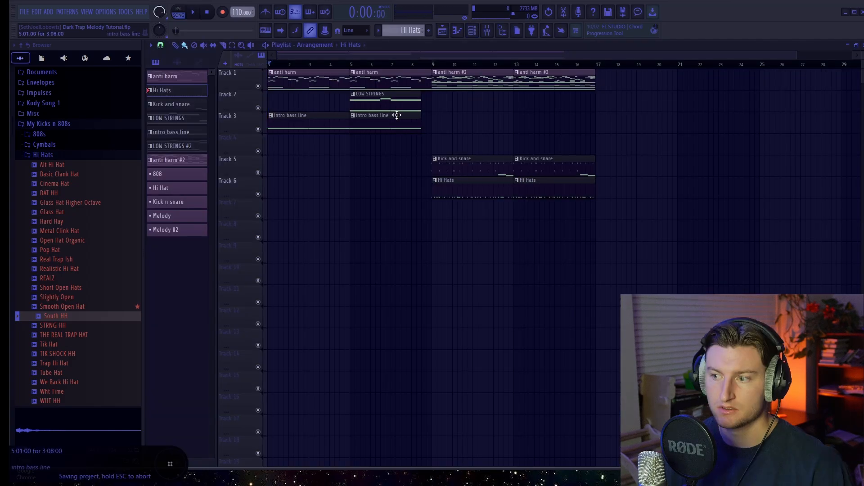